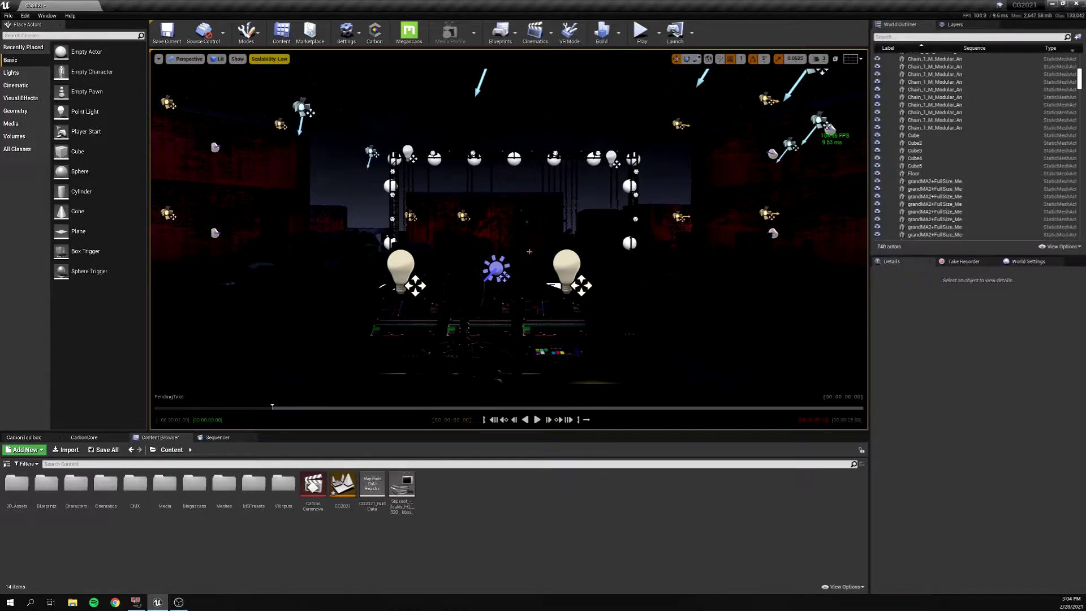
- Make the STAGEWORX1 and STAGEWORX2 point lights in the NONDMXLites folder visible, and clear the selection
right_click_drag(602, 234, 510, 234)
scroll(962, 151, "up", 6)
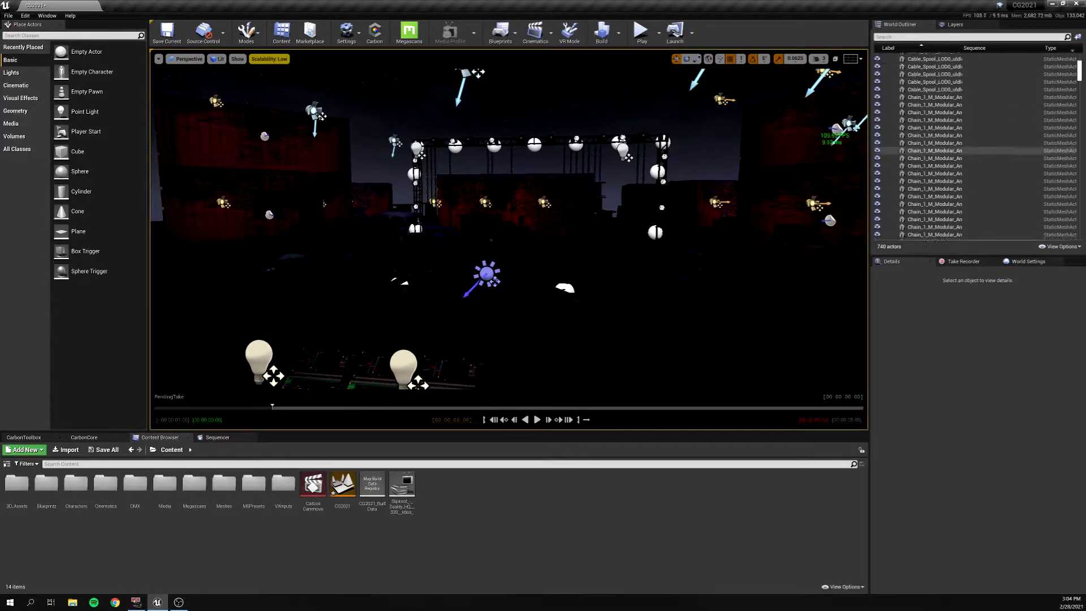
scroll(974, 150, "up", 5)
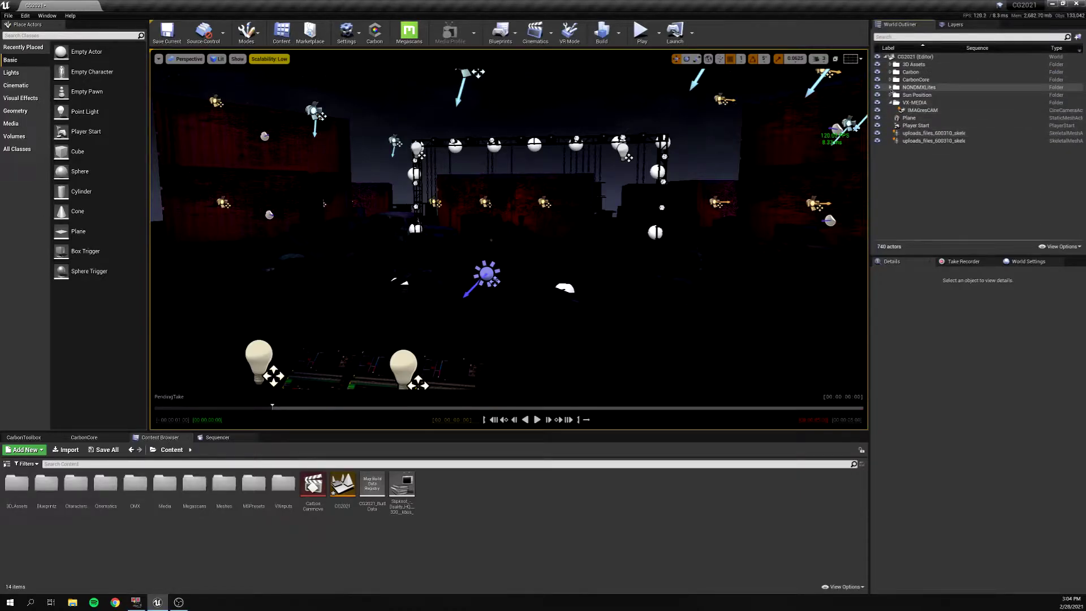
left_click(892, 88)
scroll(912, 112, "down", 3)
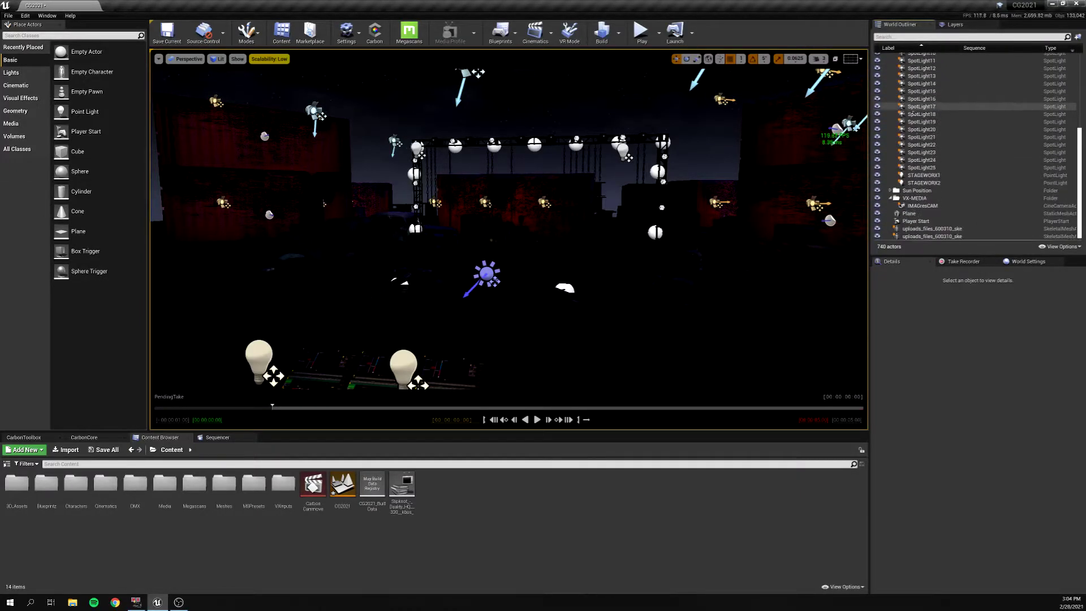
left_click(924, 183)
left_click(924, 175, "shift")
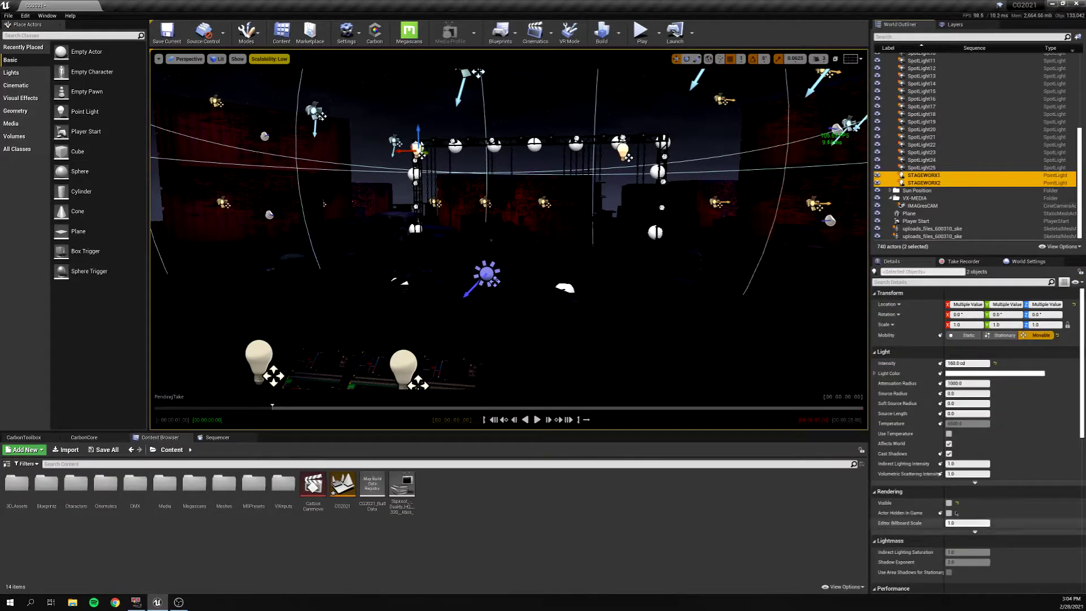
left_click(948, 503)
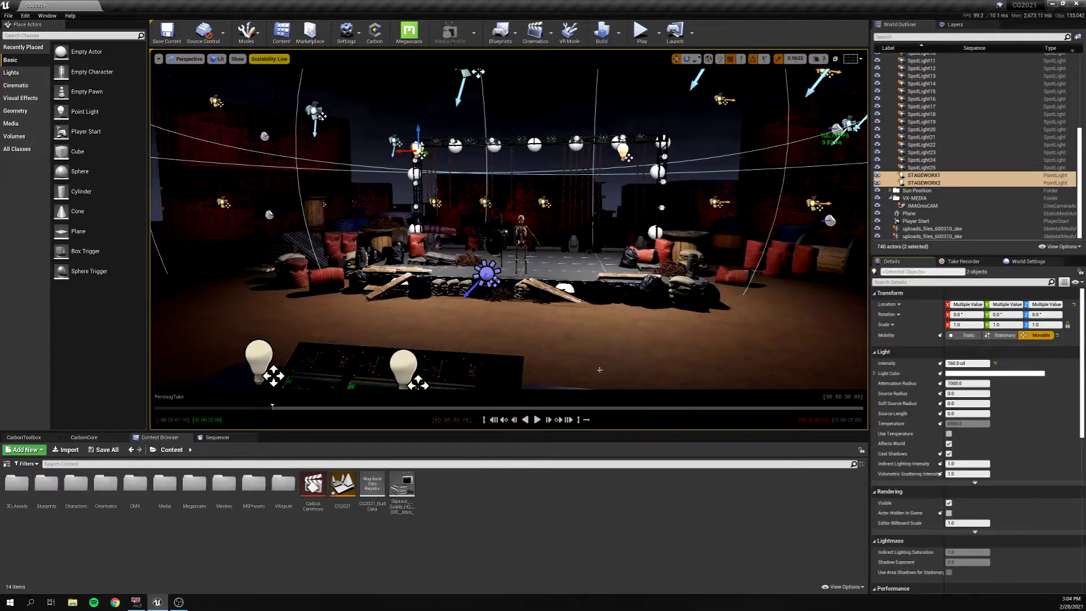
left_click(602, 372)
key("Escape")
- Examine the stage scenery up close, selecting the moving light near the front stage corner and the stage decks
left_click_drag(594, 291, 509, 340, "alt")
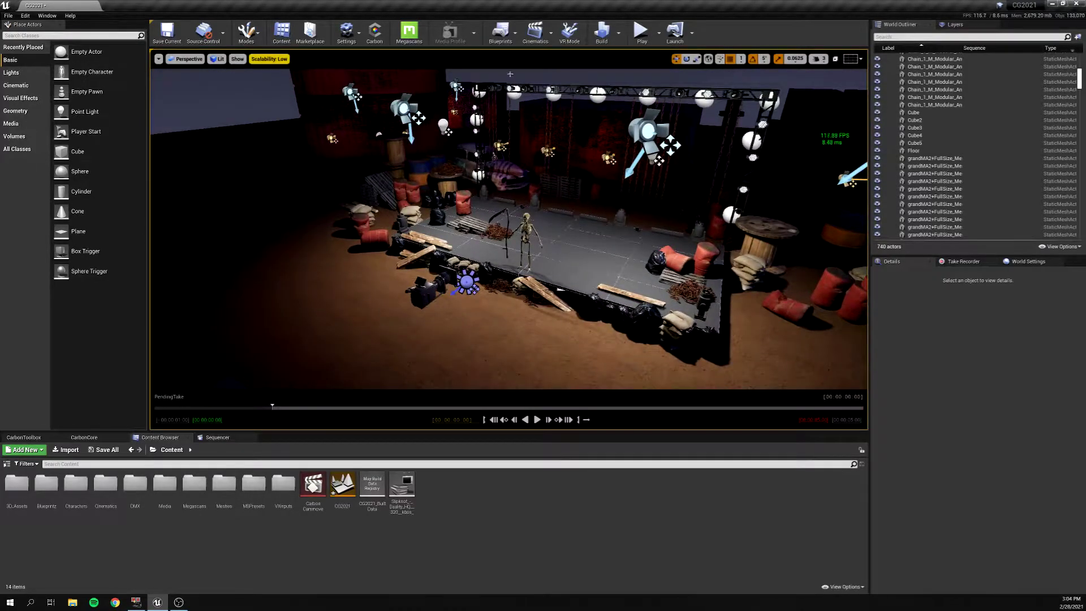
scroll(448, 228, "up", 3)
scroll(448, 228, "down", 7)
scroll(449, 228, "up", 7)
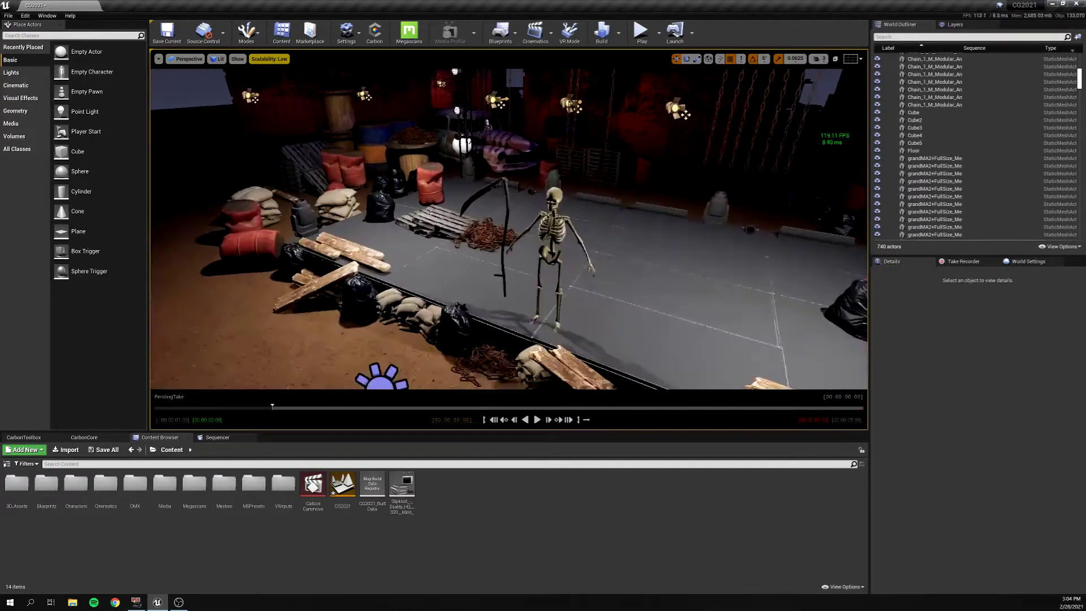
left_click(308, 223)
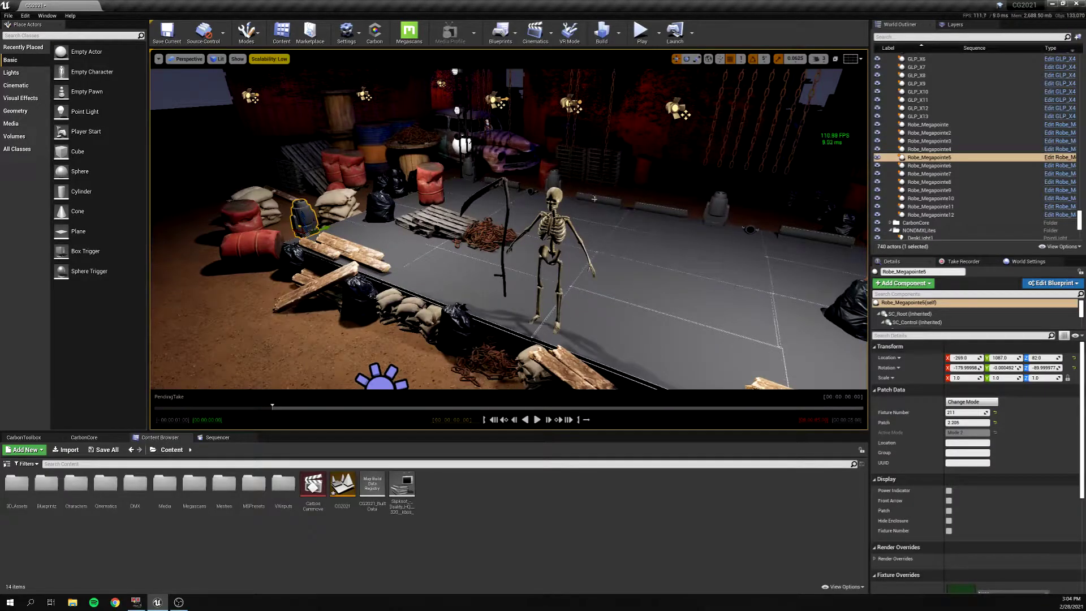
left_click(636, 305)
left_click_drag(636, 306, 727, 274, "alt")
scroll(440, 260, "down", 6)
left_click_drag(440, 260, 440, 282, "alt")
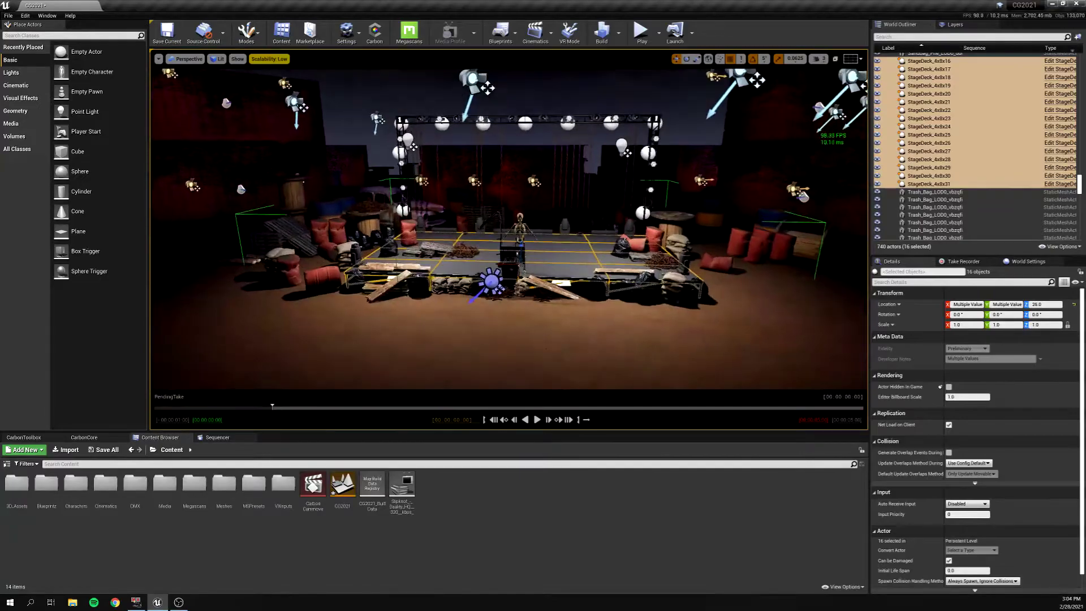
- Examine the props around the stage, selecting the tilted wooden pallet beside the rubble pile
scroll(439, 261, "up", 3)
right_click_drag(623, 303, 622, 300)
left_click(934, 143)
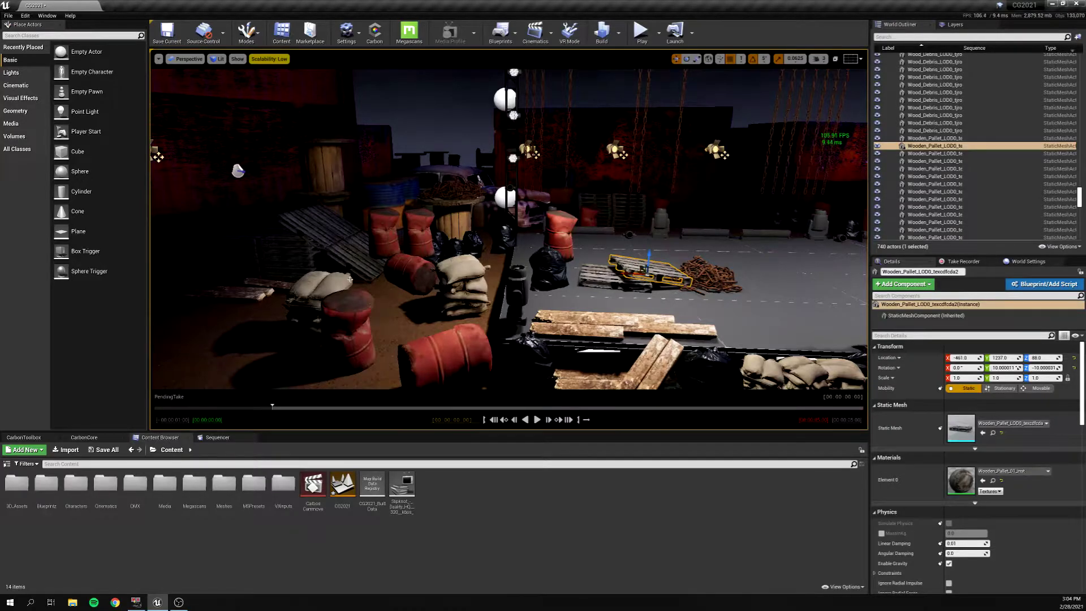
left_click_drag(625, 261, 577, 261, "alt")
scroll(671, 247, "down", 6)
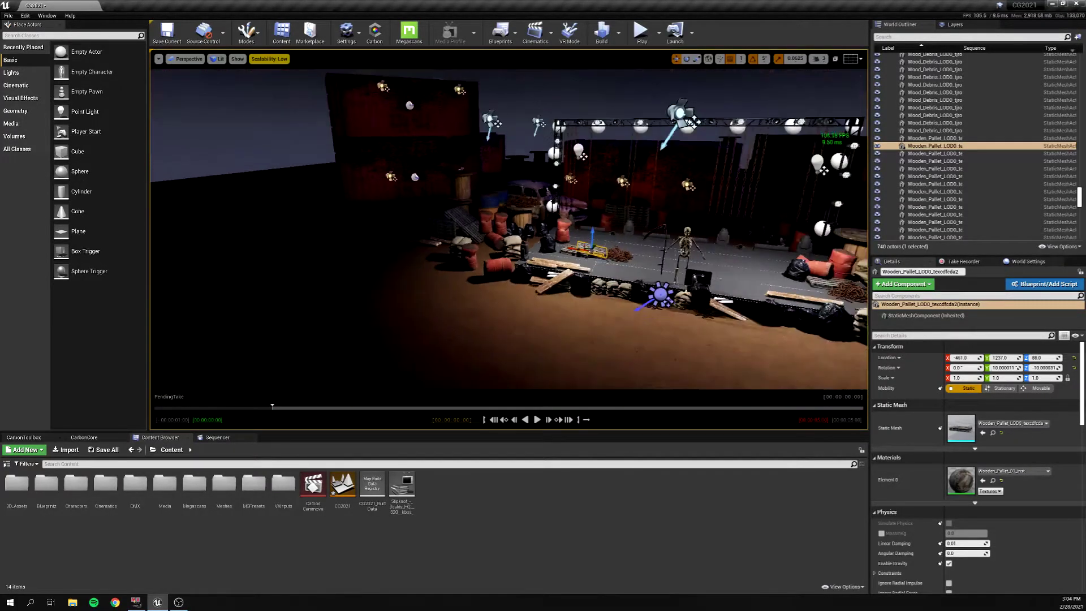
scroll(672, 247, "up", 3)
key("Right")
key("Right")
key("Right")
key("Right")
key("Right")
key("Right")
key("Right")
key("Right")
key("Right")
key("Right")
key("Right")
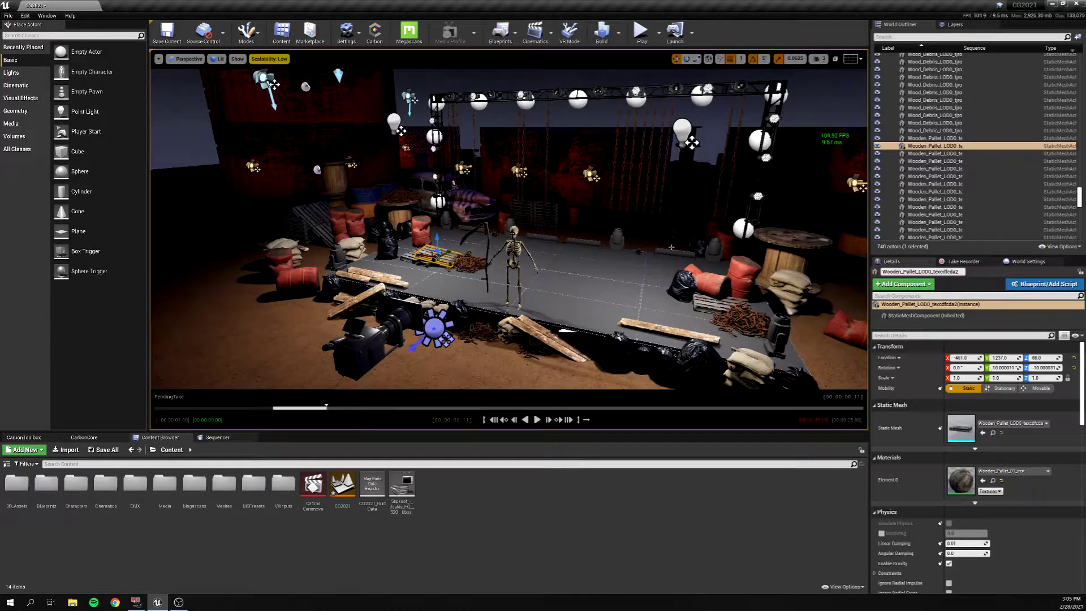
- Browse the ASUSMonitor and MA2 asset folders inside 3D_Assets and return to the root Content folder
double_click(5, 484)
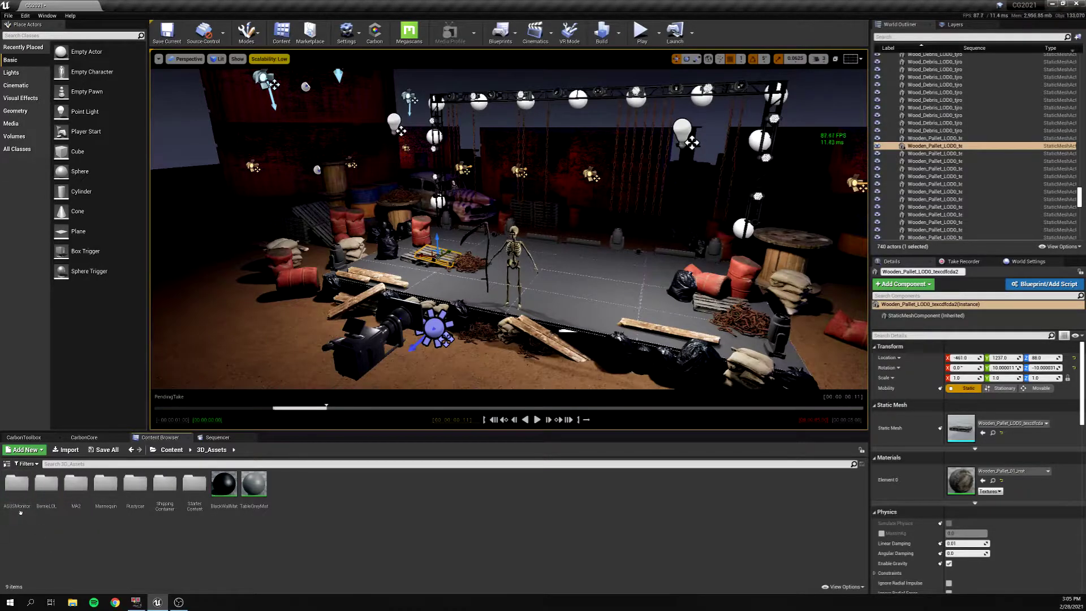
double_click(18, 493)
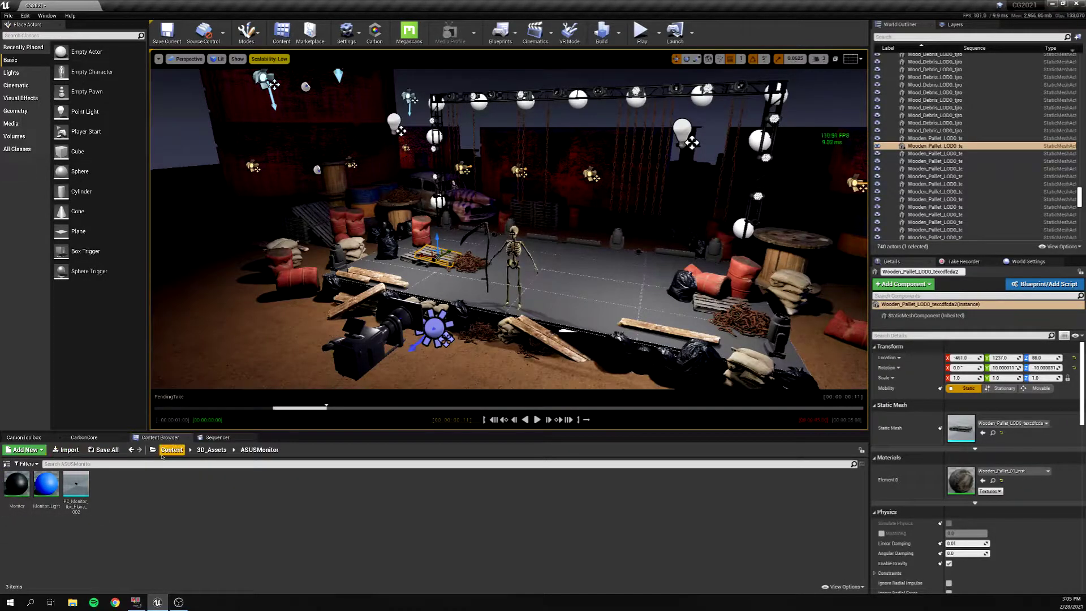
left_click(132, 450)
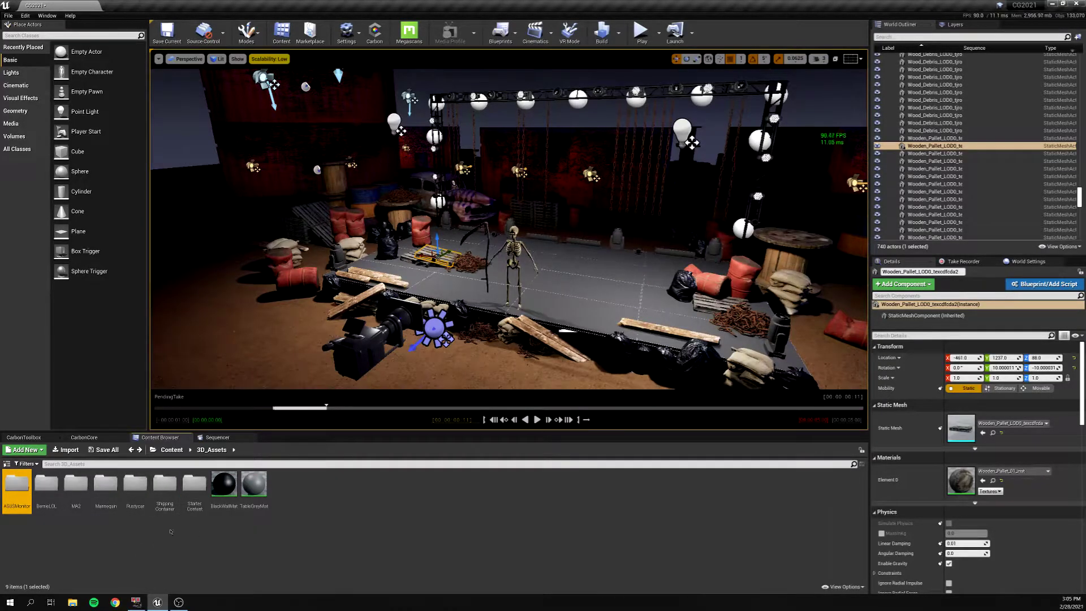
double_click(76, 485)
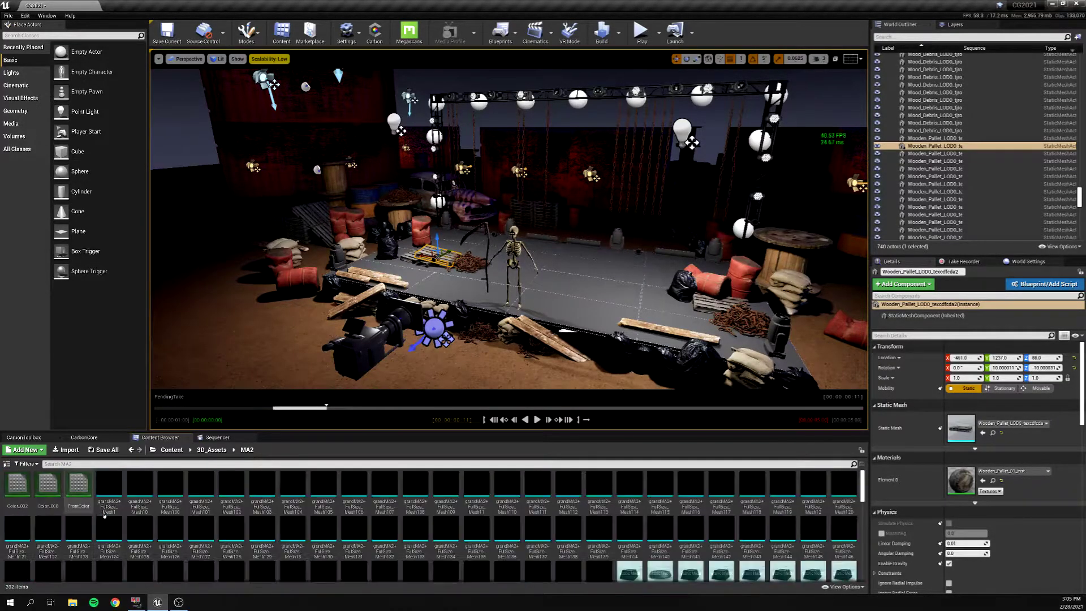
scroll(339, 527, "down", 10)
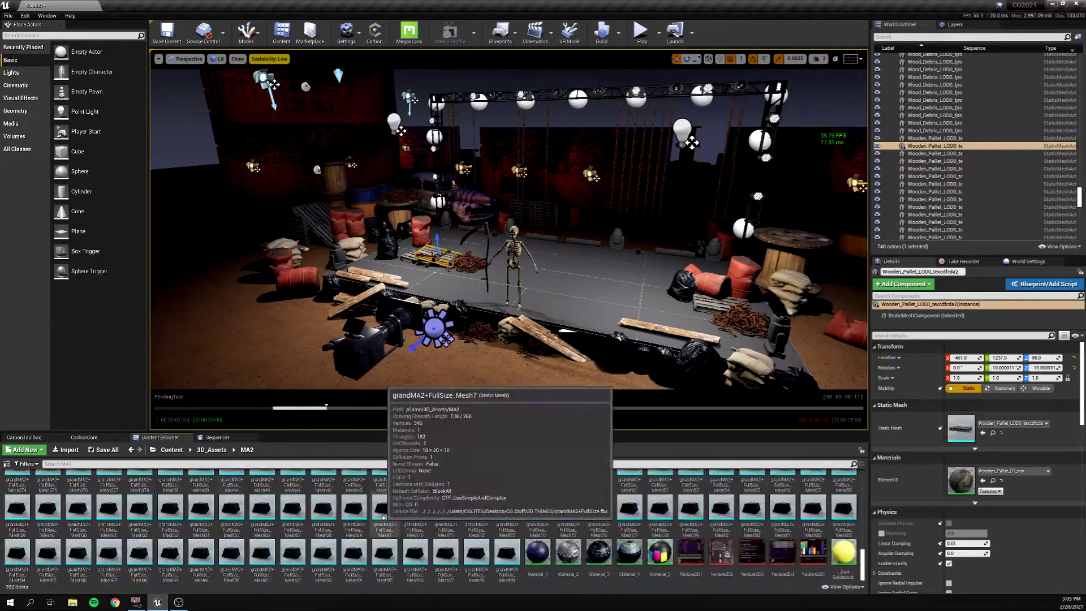
scroll(399, 524, "down", 5)
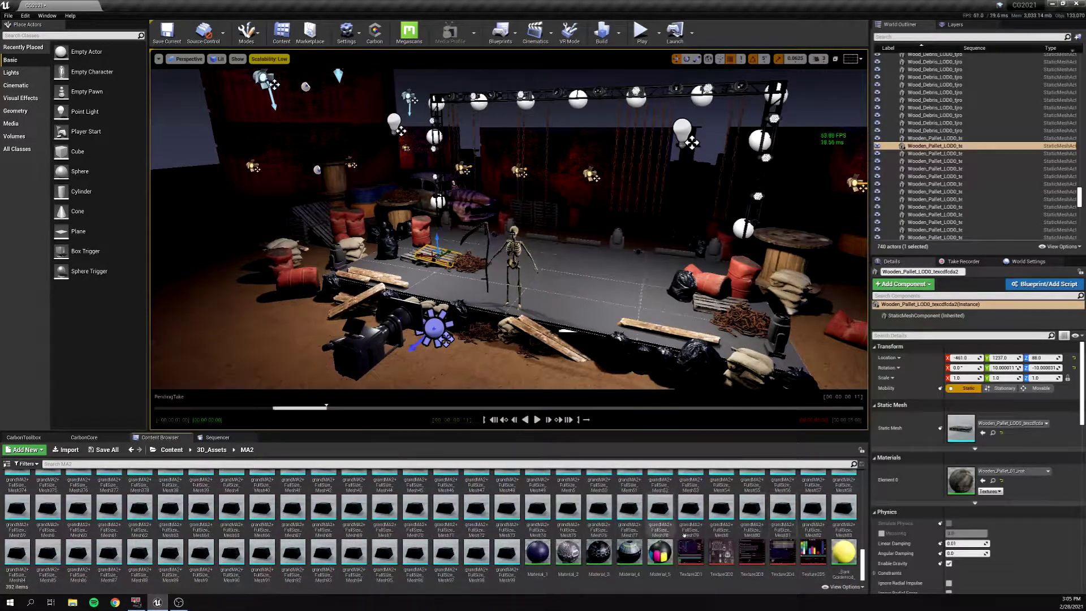
left_click(131, 450)
left_click(132, 450)
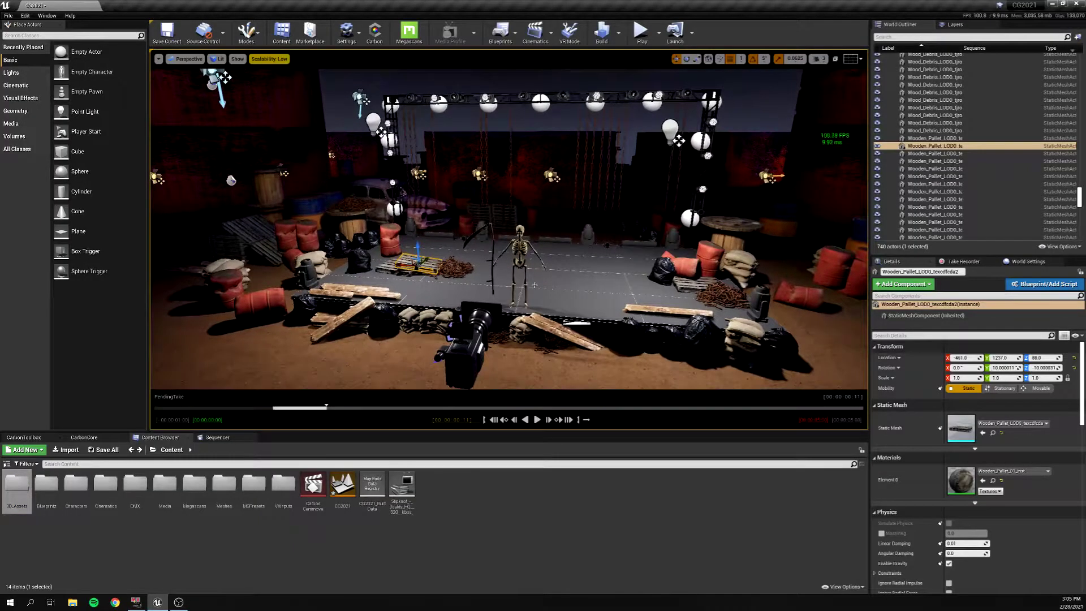
- Clear the selection and examine the stacked shipping containers beside the stage, selecting the upper one
scroll(624, 273, "down", 10)
scroll(570, 258, "up", 11)
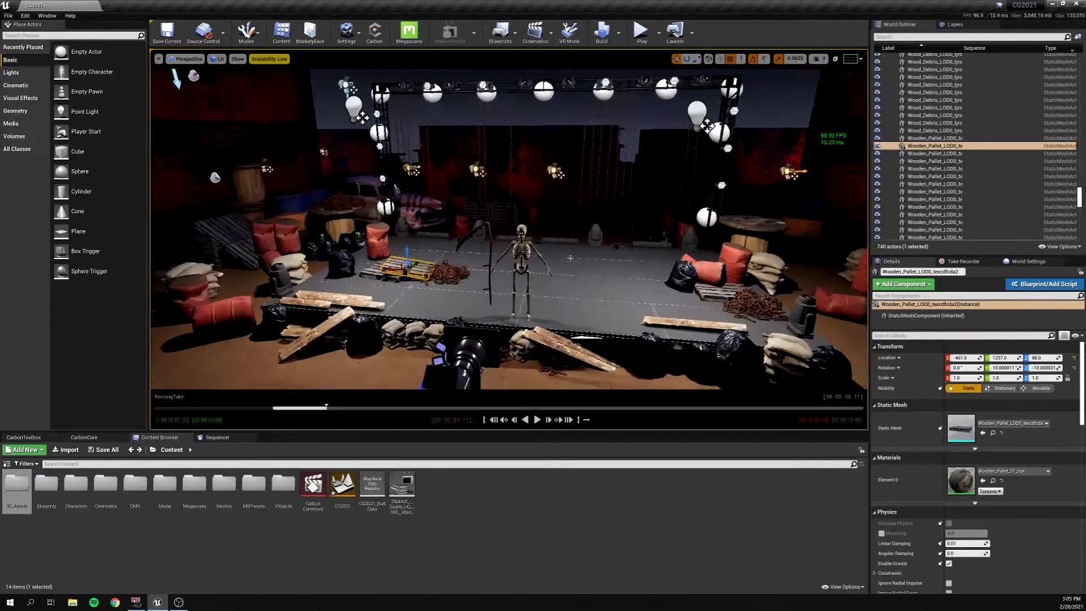
key("Escape")
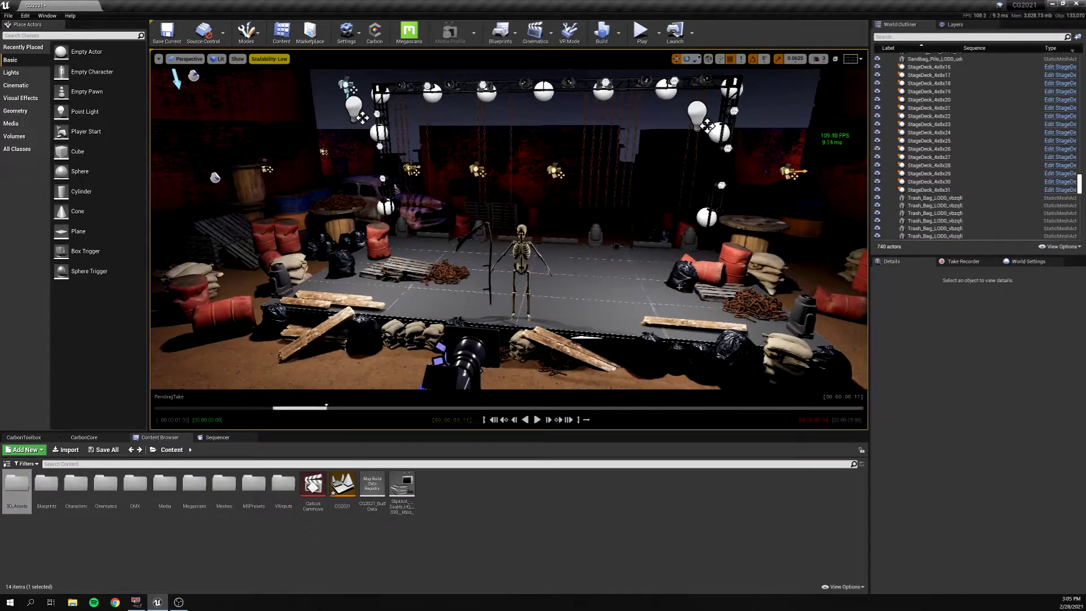
scroll(379, 161, "down", 8)
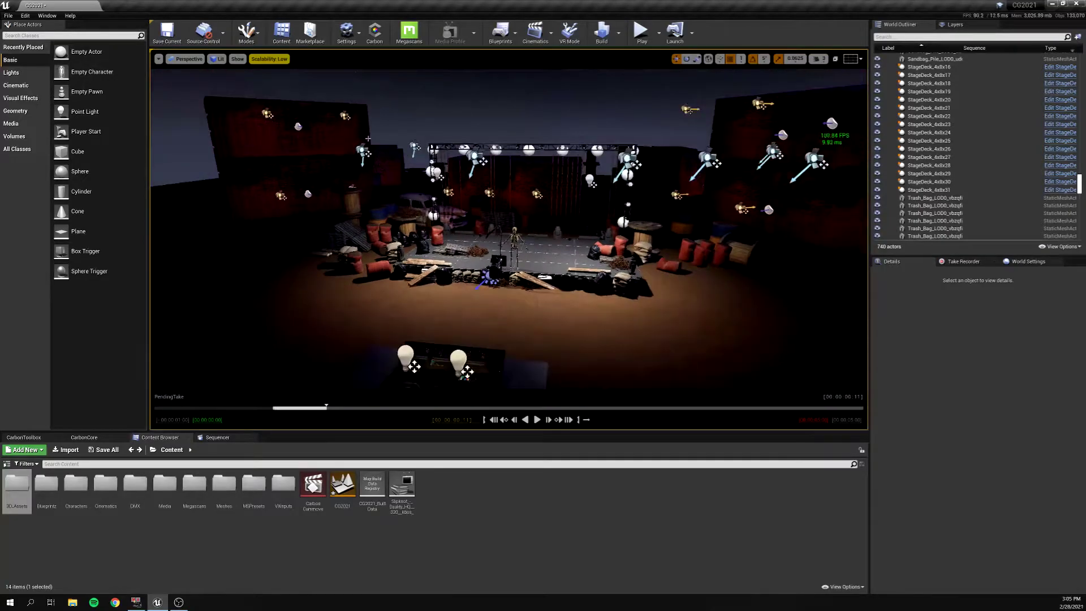
scroll(396, 161, "up", 8)
scroll(408, 161, "down", 8)
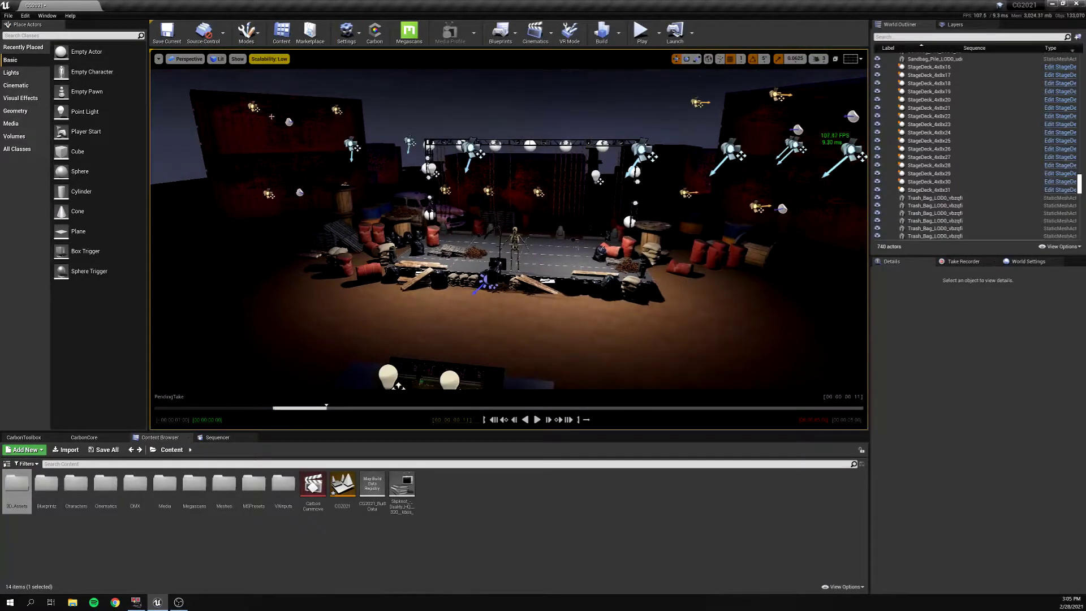
left_click(303, 154)
right_click_drag(304, 154, 451, 158)
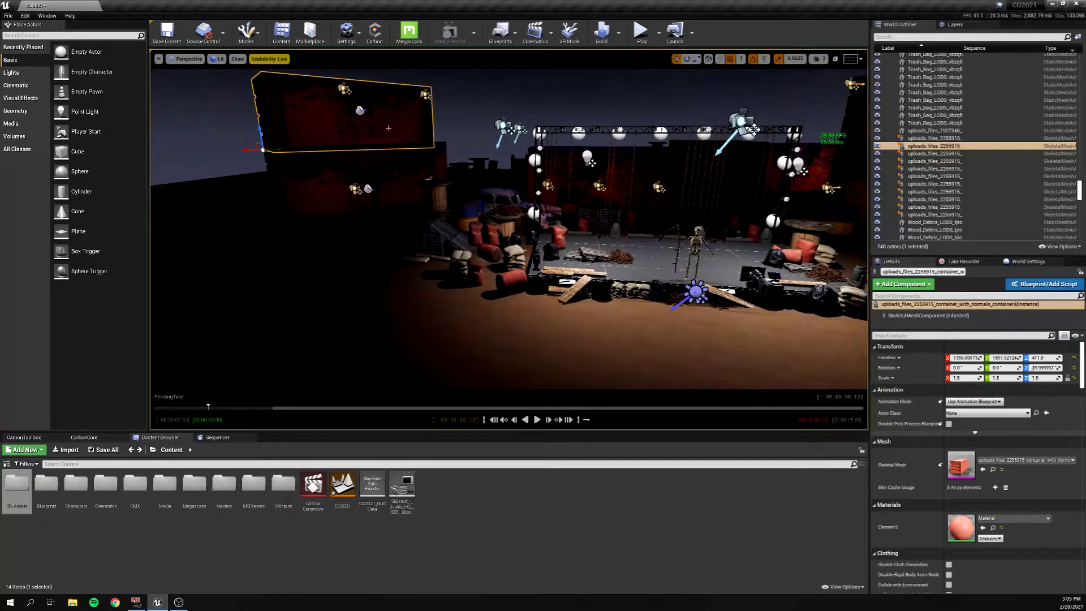
scroll(509, 226, "up", 3)
scroll(510, 227, "down", 3)
scroll(509, 226, "down", 1)
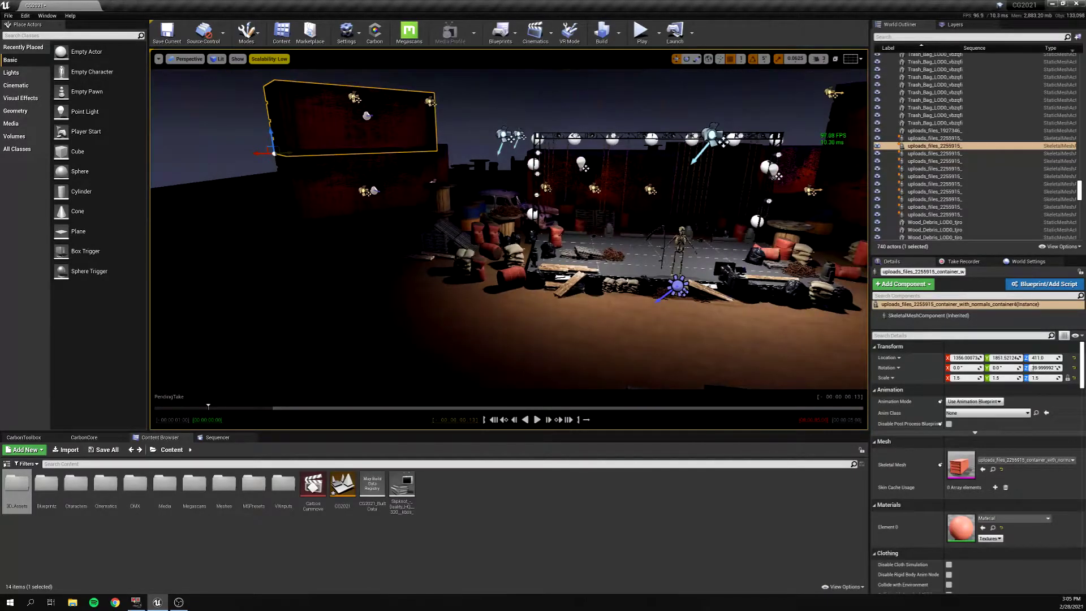
- Try deleting the SpotLight16 spotlight in front of the upper shipping container
left_click(354, 97)
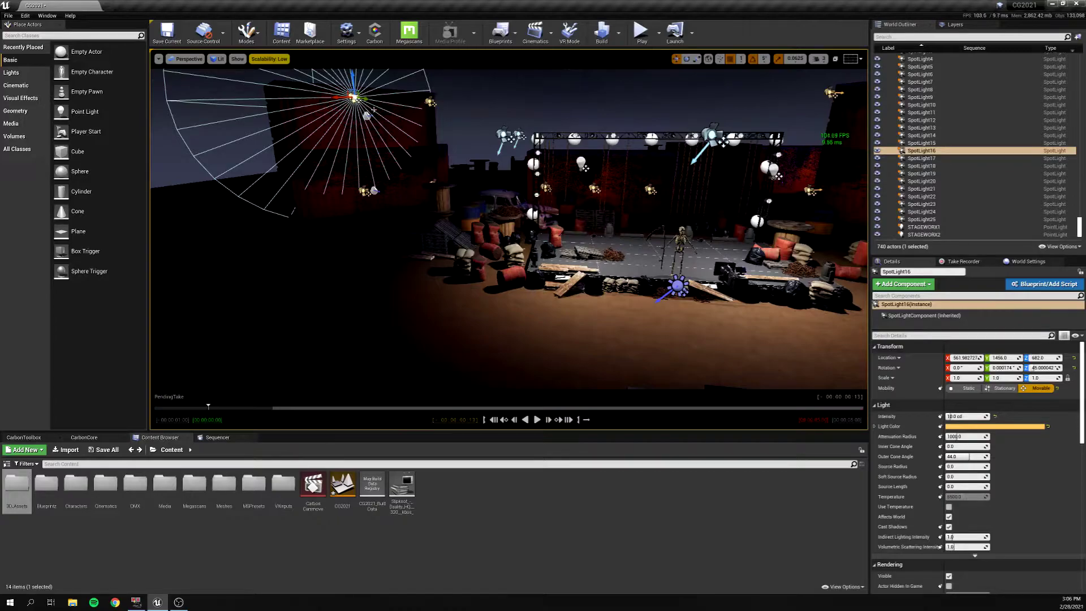
key("Delete")
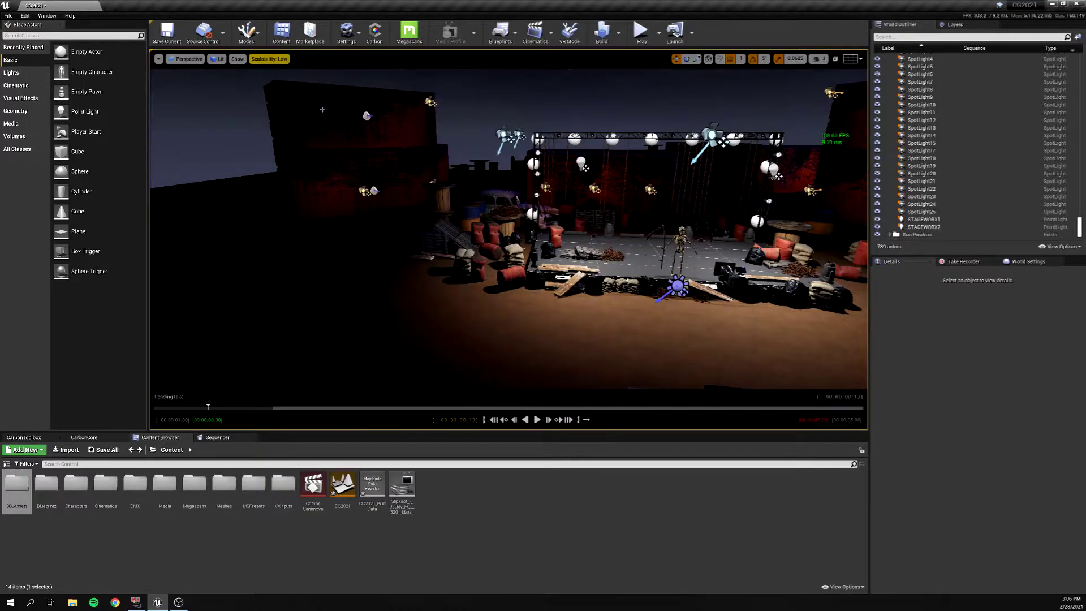
key("ctrl+z")
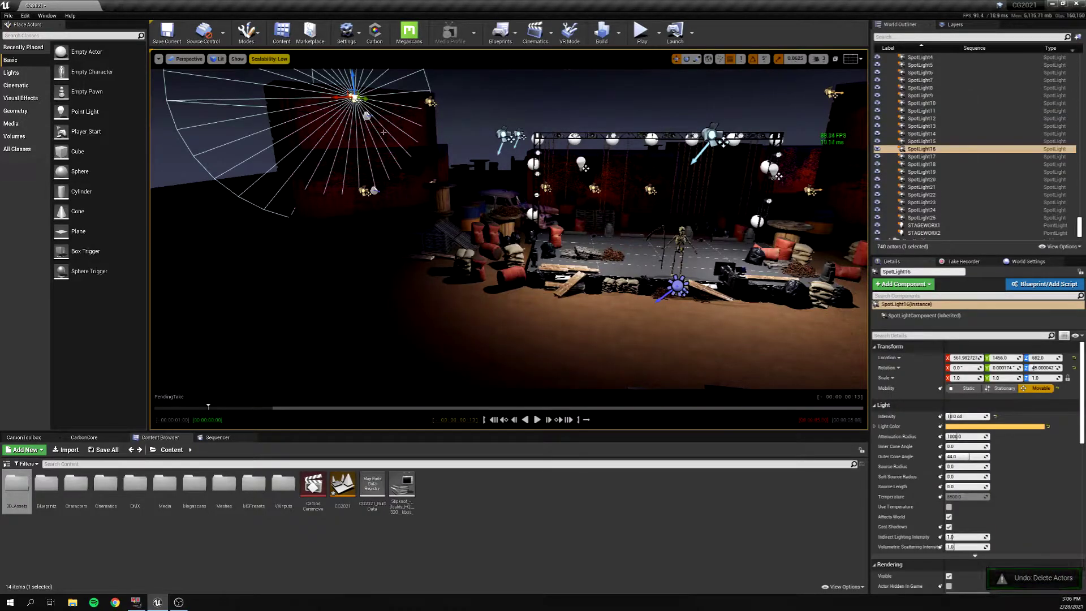
left_click(374, 299)
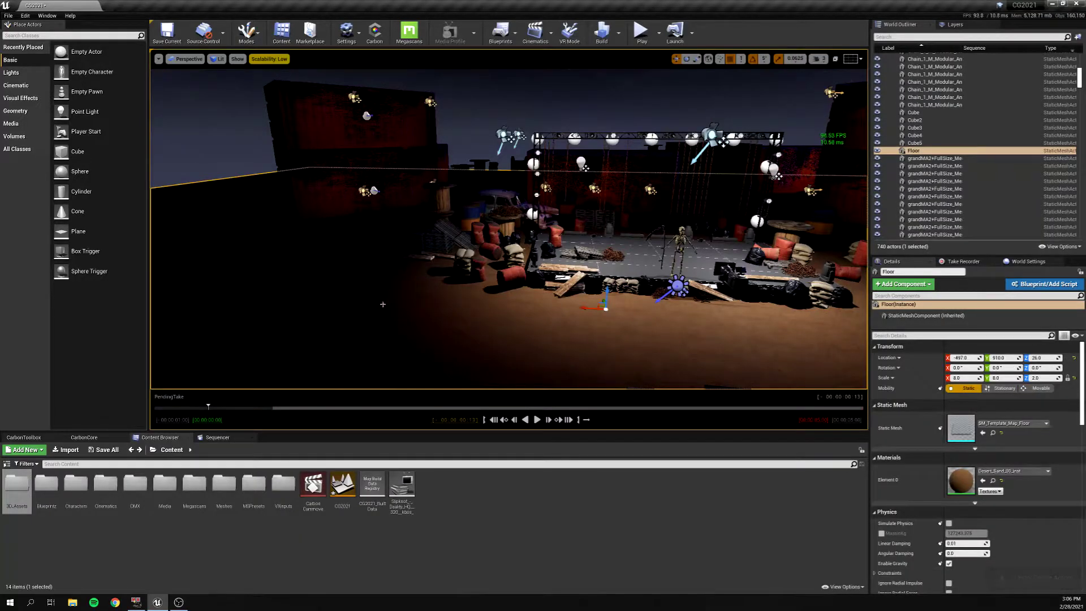
key("Escape")
- Toggle the visibility of DeskLight1 and DeskLight2 above the lighting console, leaving only one of them shown, and clear the selection
key("Right")
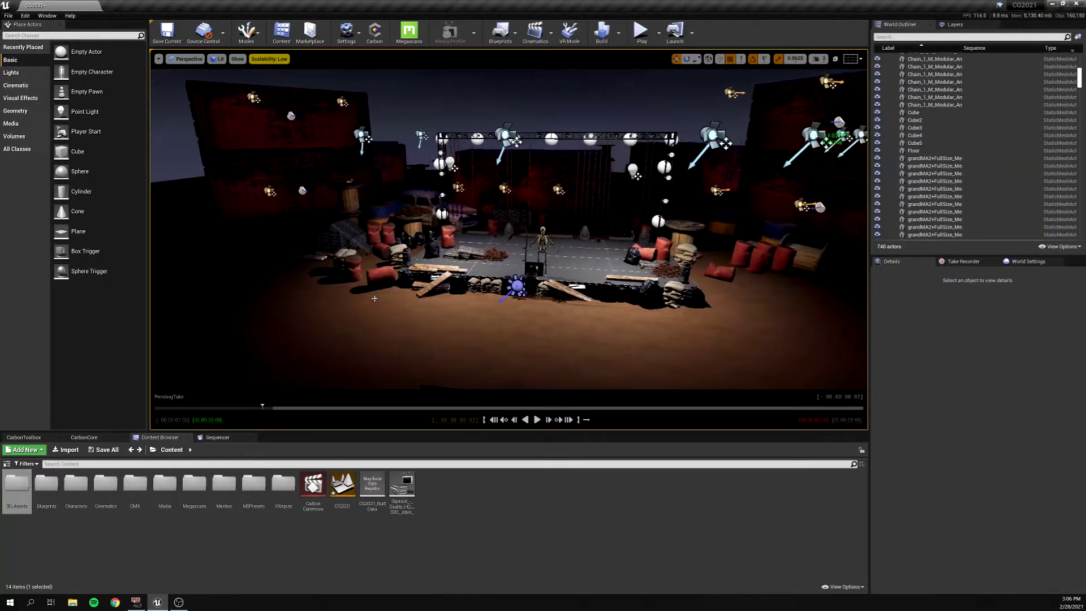
key("Right")
key("Left")
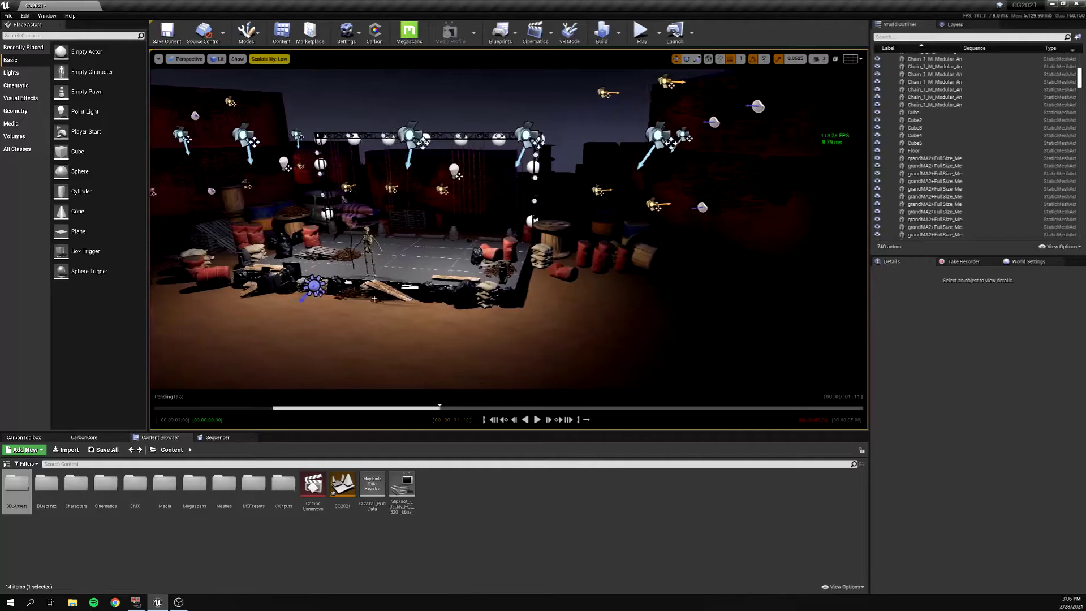
key("Down")
key("Up")
key("Down")
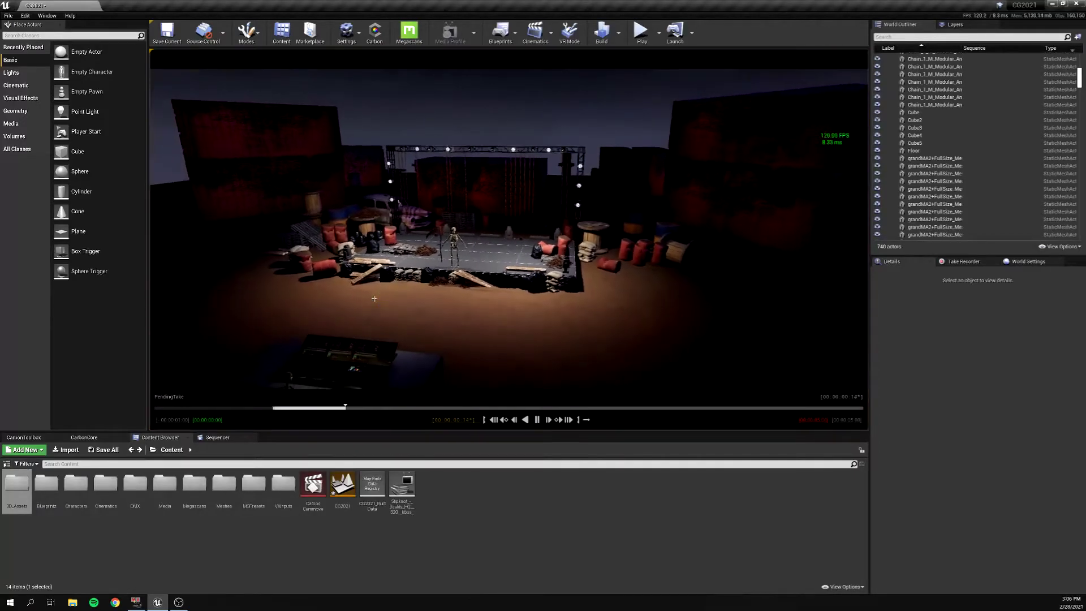
key("Up")
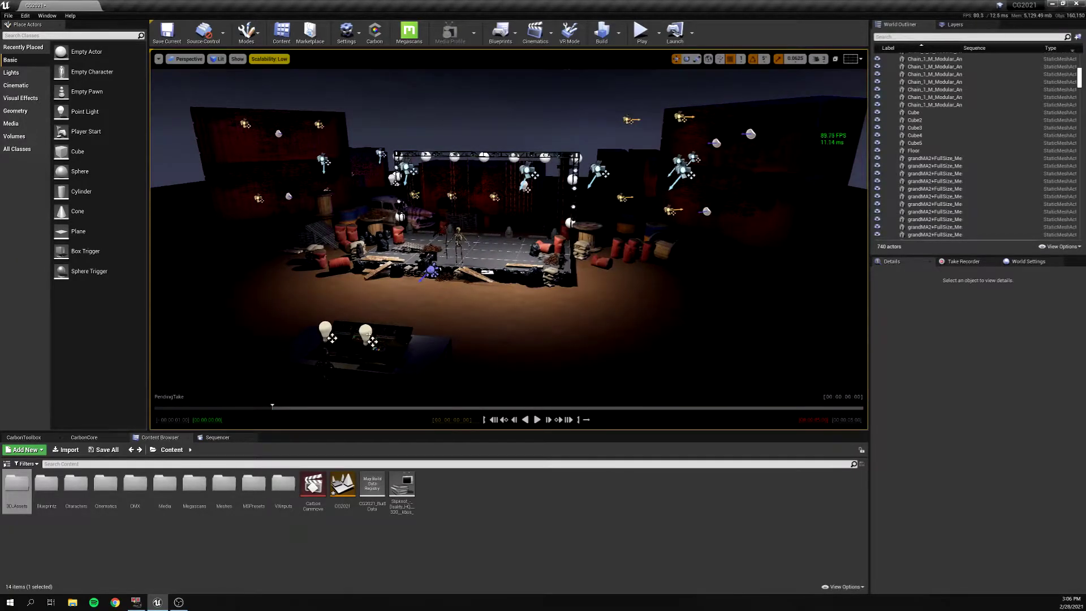
left_click(367, 335)
left_click(331, 335, "ctrl")
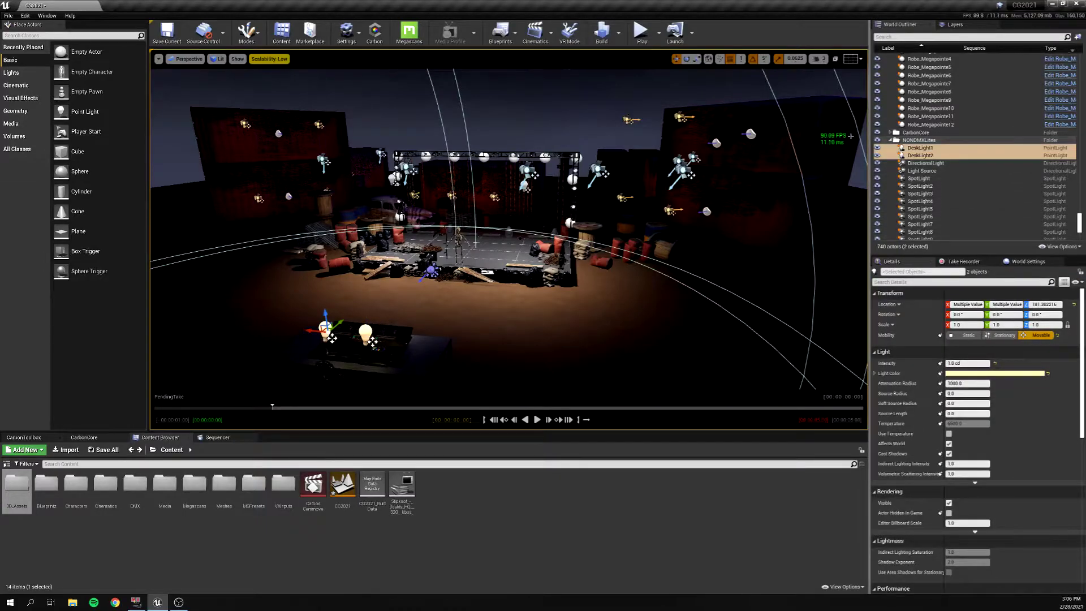
left_click(877, 147)
left_click(877, 148)
left_click(877, 155)
left_click(877, 147)
left_click(641, 296)
key("Escape")
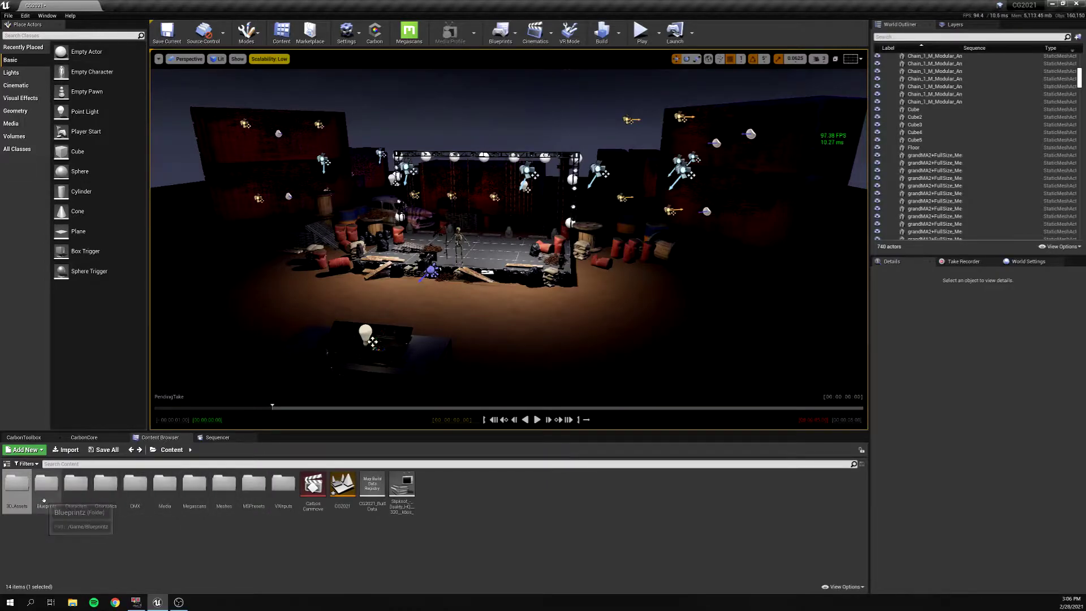
- Examine the CarbonCore Art-Net connection settings and select 10.0.0.1 as the IP address
scroll(420, 211, "up", 6)
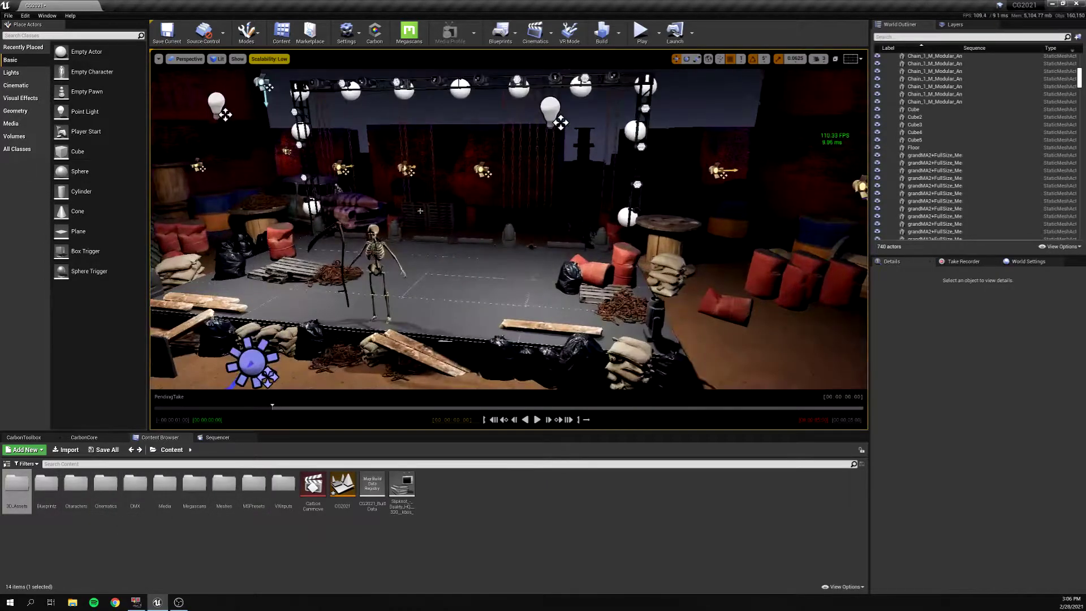
scroll(420, 211, "down", 5)
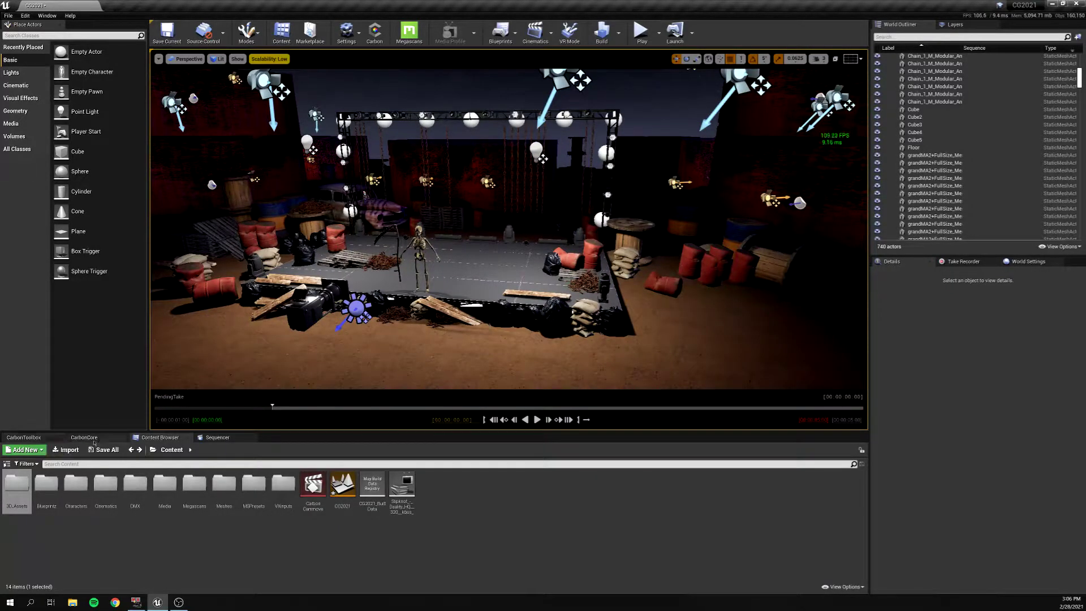
left_click(29, 439)
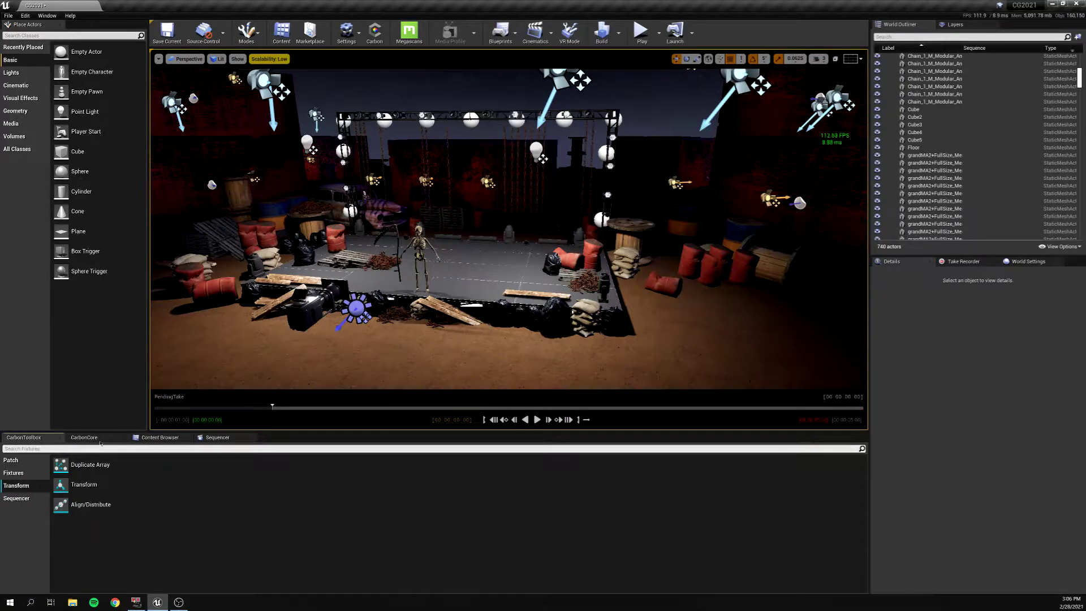
left_click(91, 439)
left_click(22, 451)
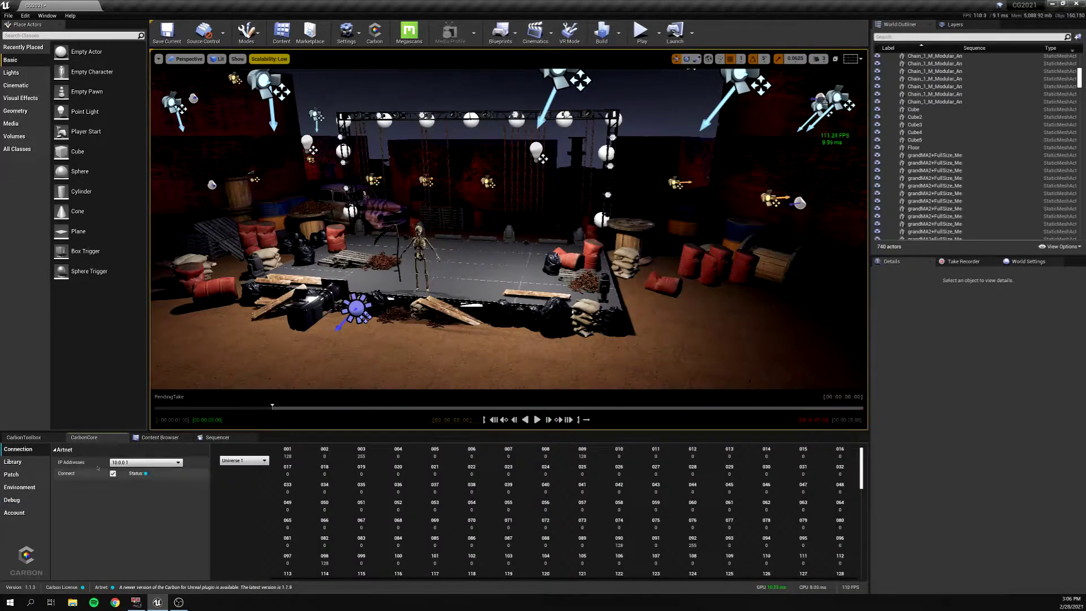
left_click(150, 463)
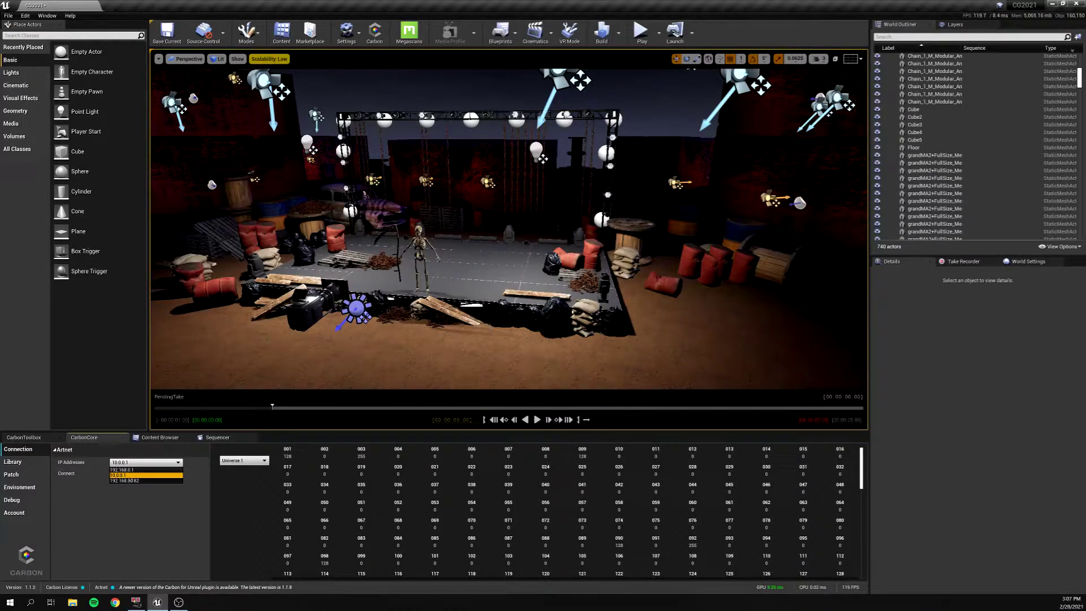
left_click(130, 476)
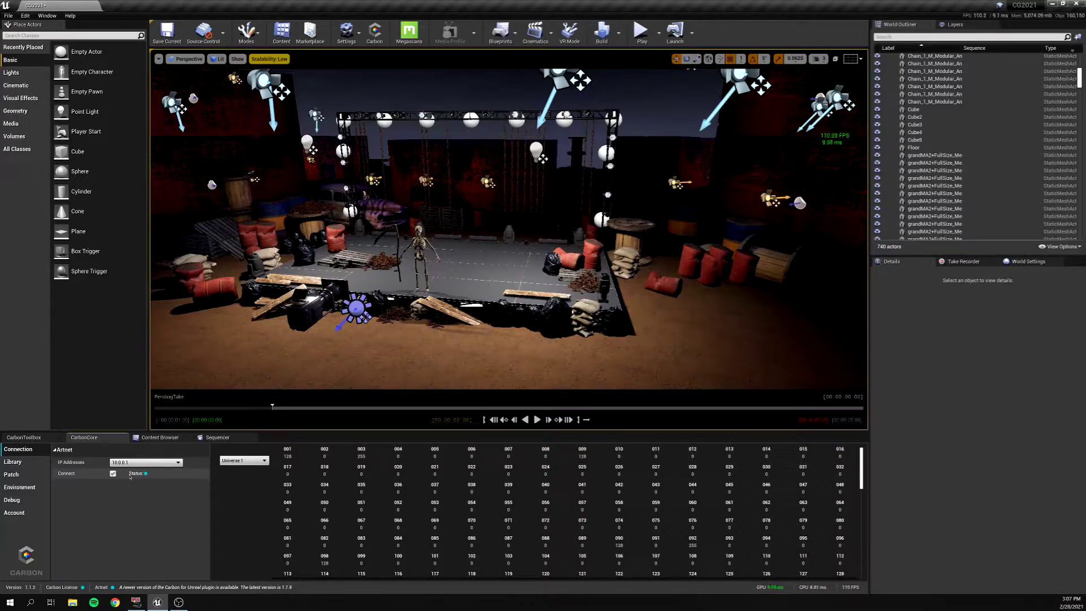
- Browse the Fixtures category of the CarbonCore library through its lighting fixture models
left_click(23, 462)
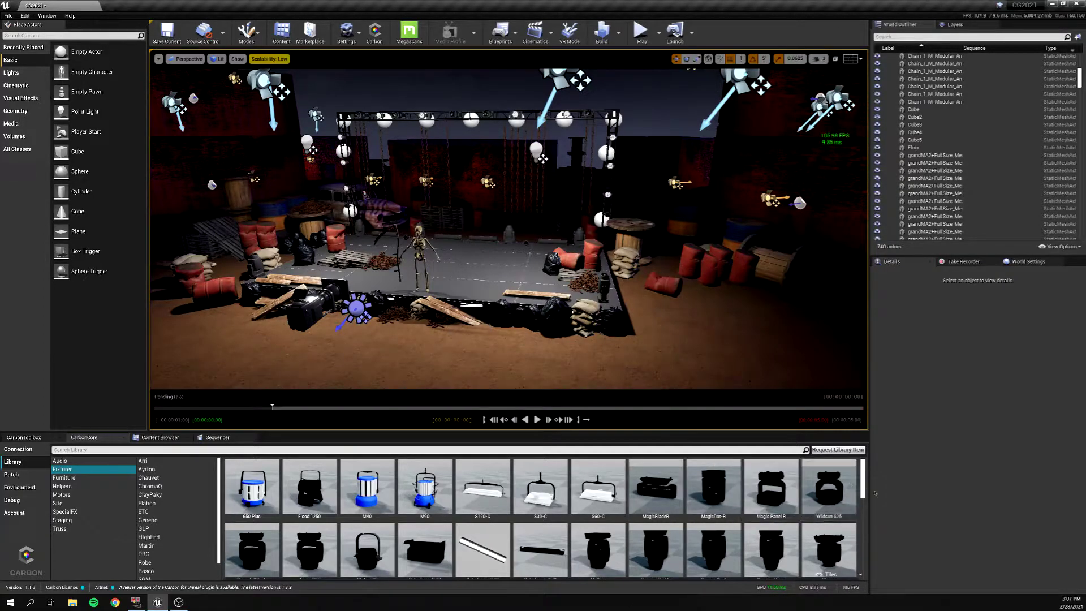
scroll(863, 492, "down", 1)
left_click_drag(862, 493, 863, 561)
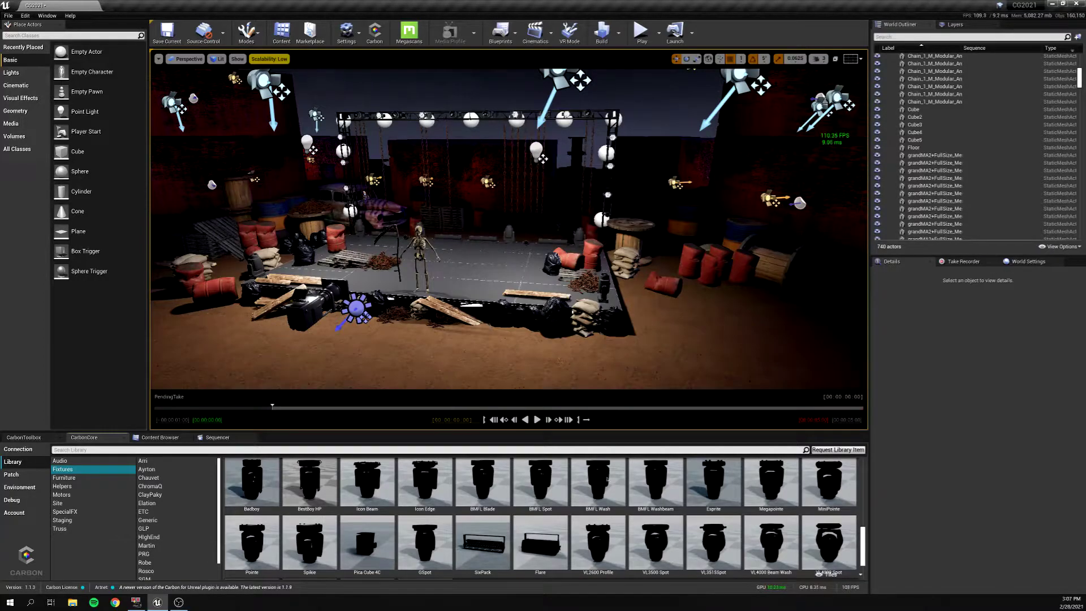
scroll(656, 526, "down", 1)
scroll(576, 547, "up", 2)
scroll(590, 533, "up", 3)
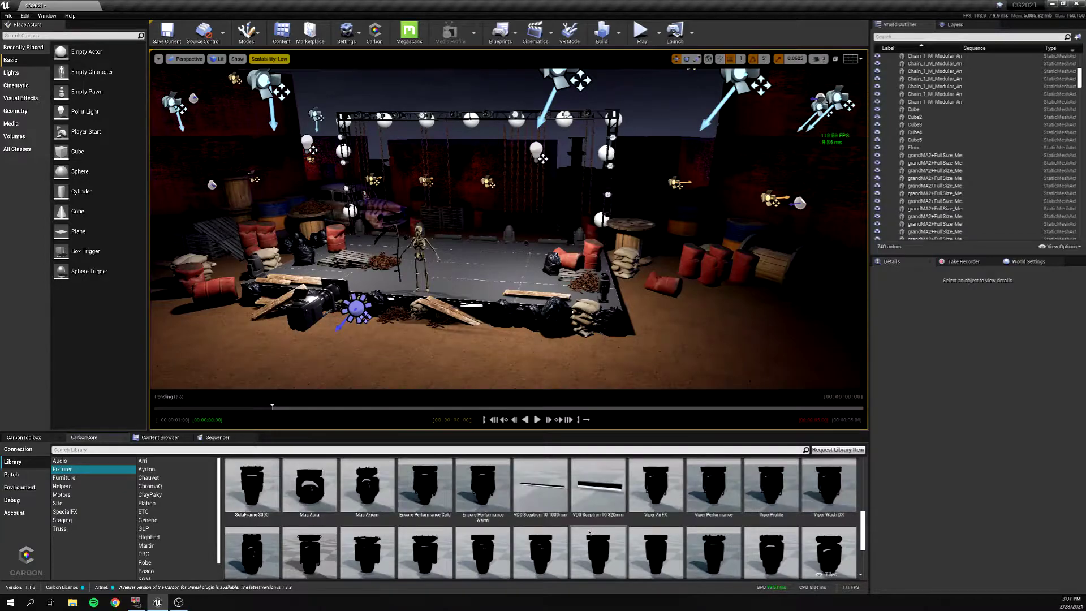
scroll(569, 492, "up", 1)
scroll(529, 252, "up", 5)
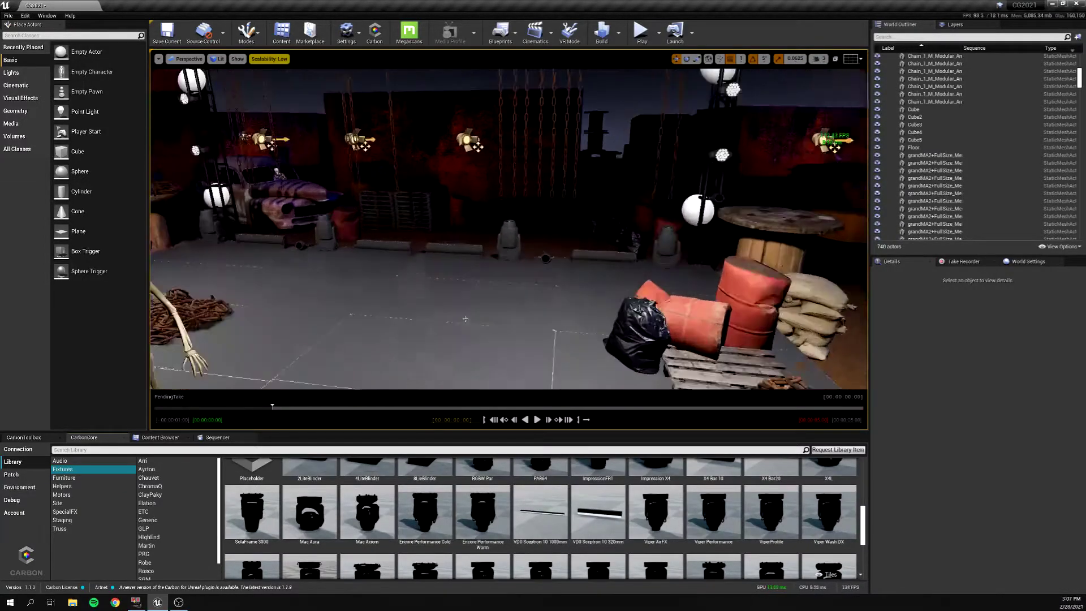
- Select the GLP_X4Bar21 light bar on the floor at the back of the stage and focus on it
scroll(530, 252, "up", 3)
scroll(529, 252, "down", 3)
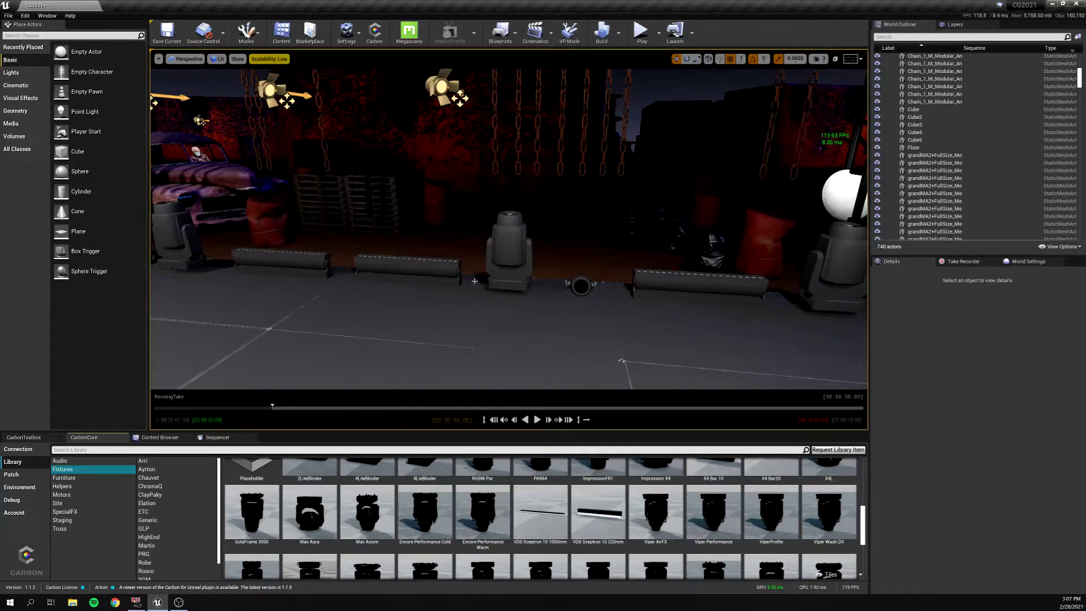
left_click(406, 267)
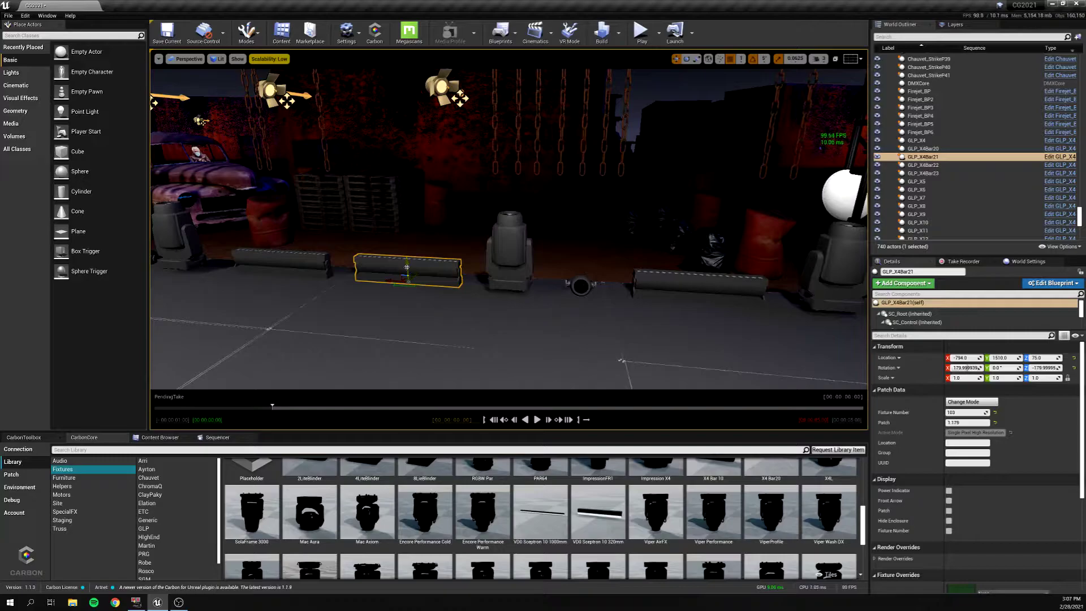
key("f")
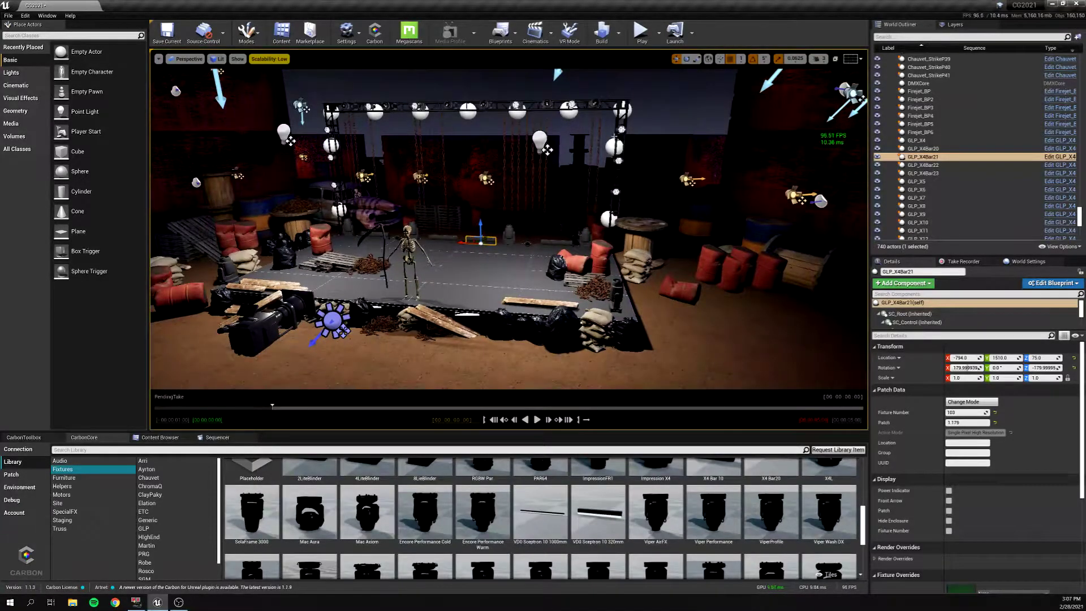
- Select the GLP_X9 fixture on the side truss, focus on it and examine its placement around the stage
scroll(615, 136, "up", 5)
scroll(642, 159, "down", 2)
left_click(693, 165)
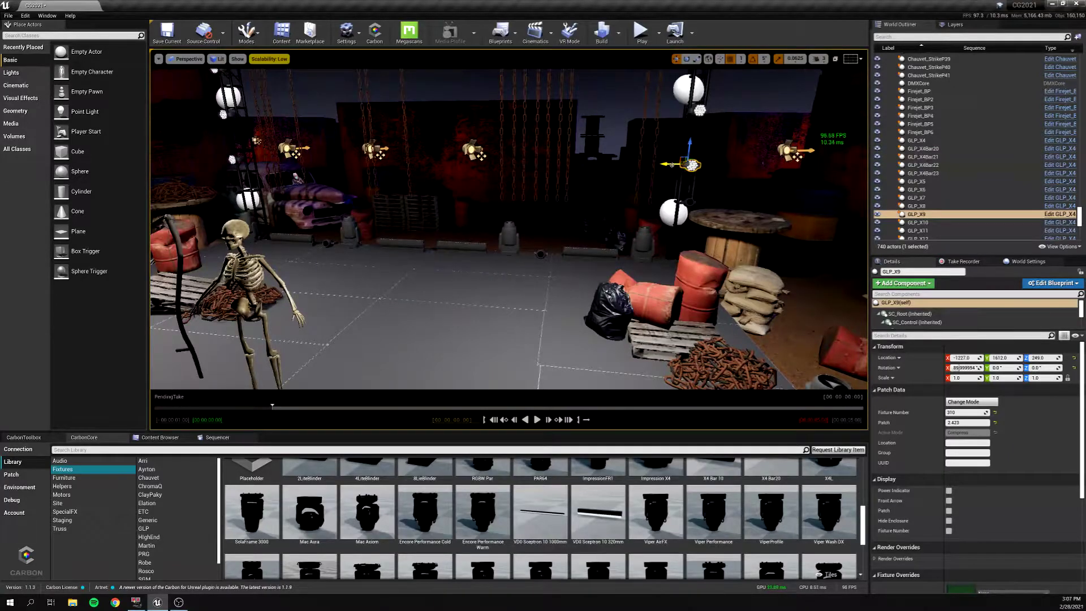
key("f")
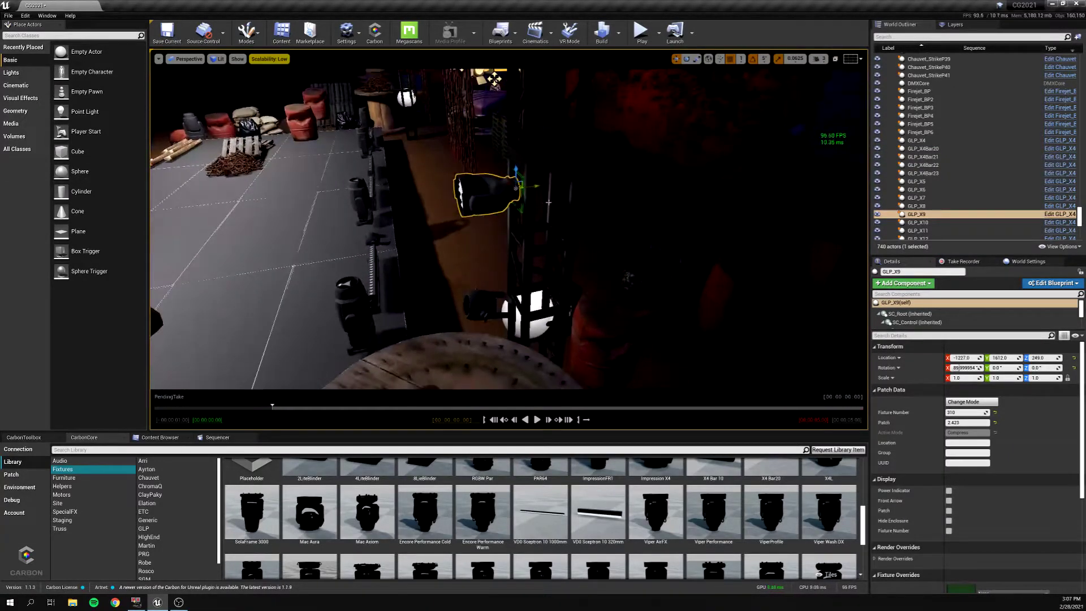
left_click_drag(525, 238, 519, 173, "alt")
scroll(525, 237, "down", 6)
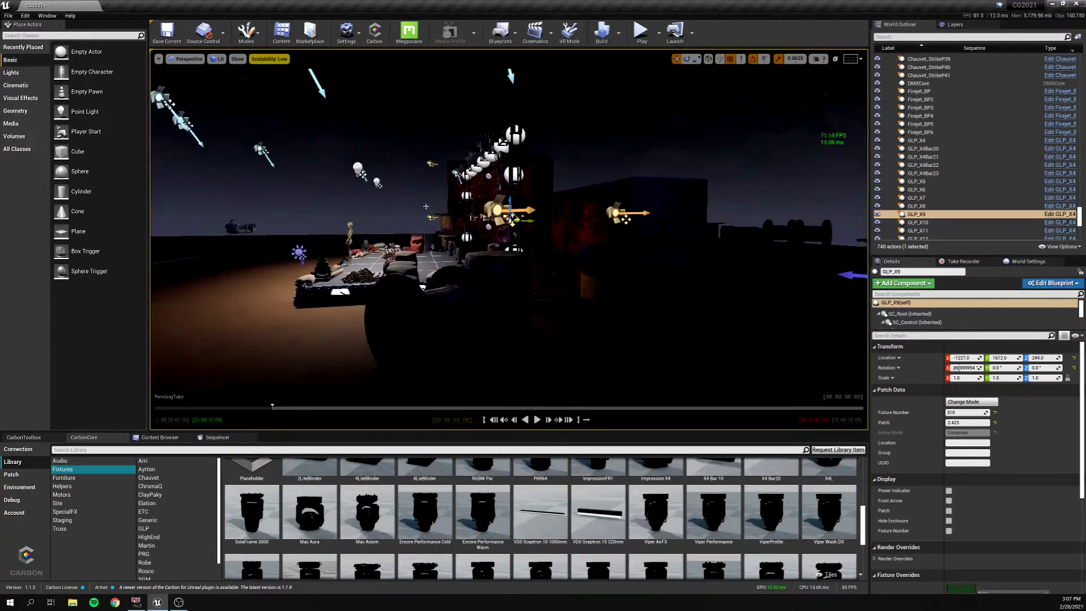
left_click_drag(525, 237, 554, 288, "alt")
mouse_move(428, 145)
left_mouse_down("alt")
mouse_move(452, 237)
mouse_move(428, 145)
left_mouse_up("alt")
left_click_drag(538, 142, 516, 127, "alt")
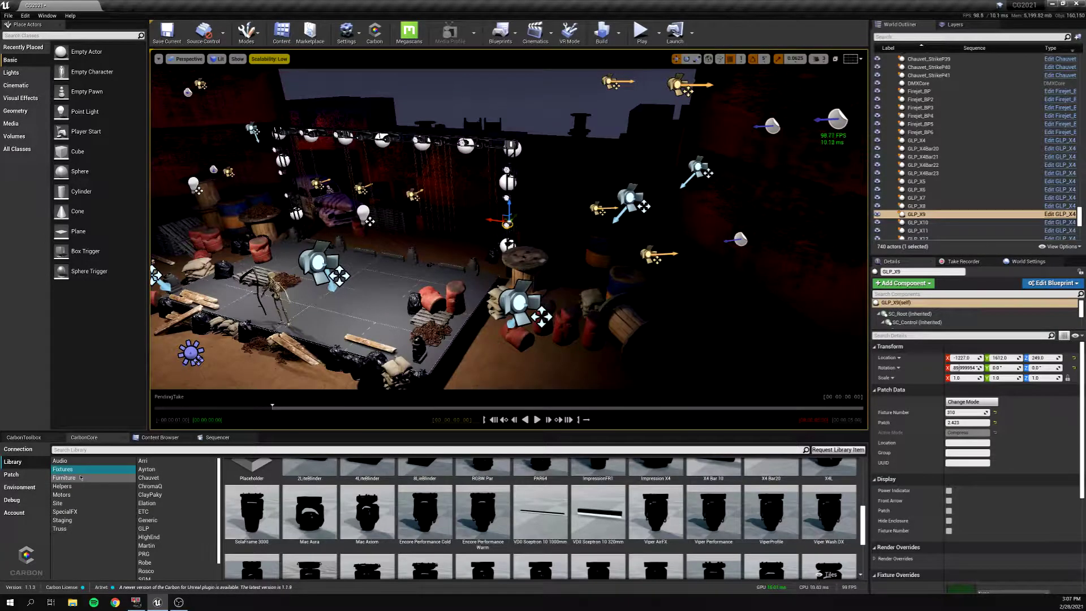
- Browse the Staging and Truss categories of the CarbonCore library
left_click(75, 522)
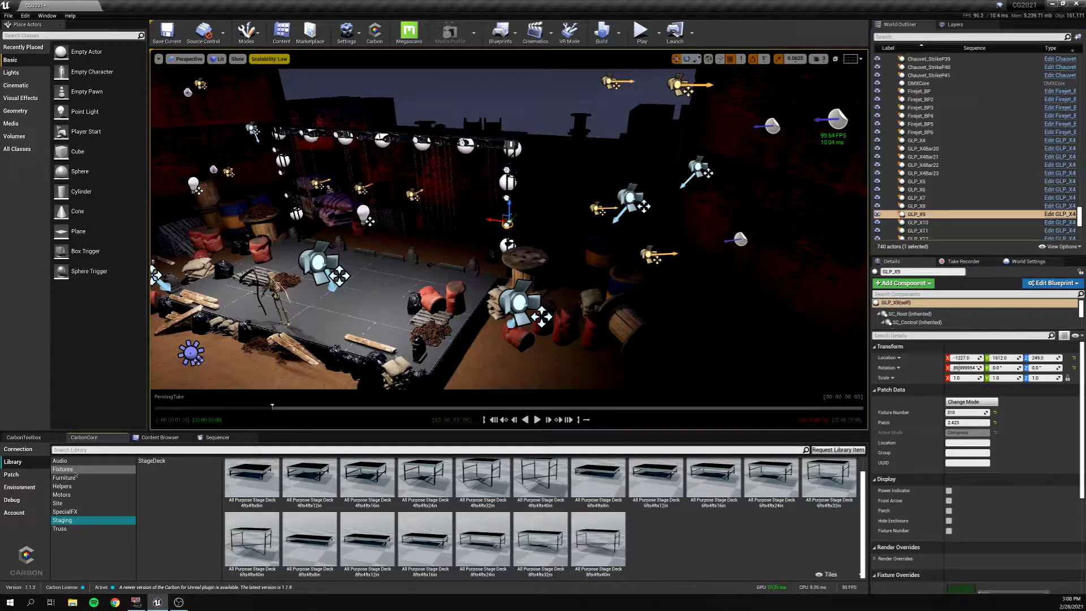
left_click(67, 530)
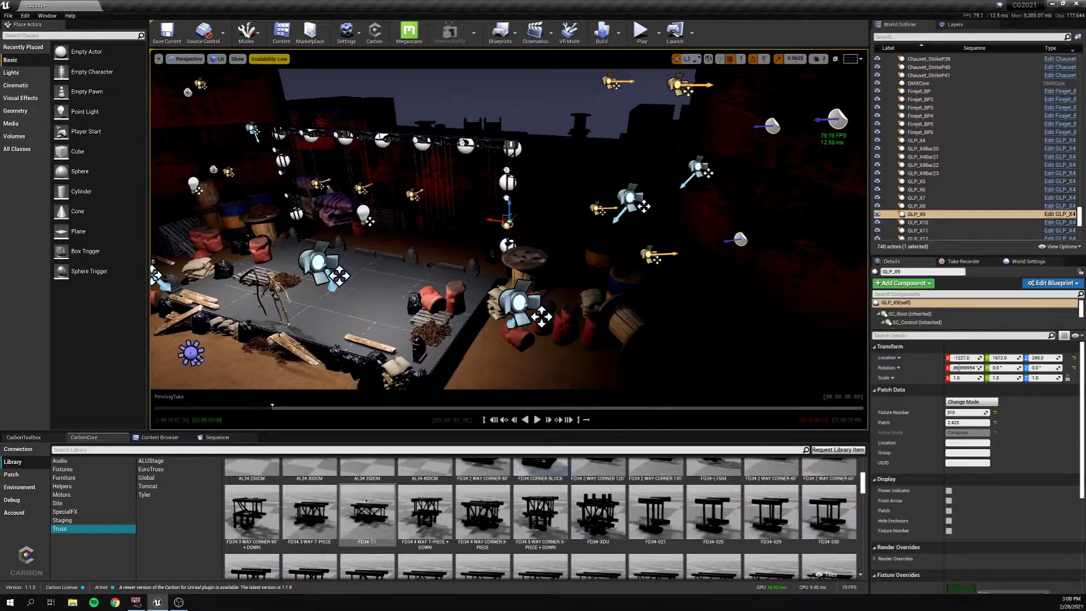
scroll(501, 511, "down", 5)
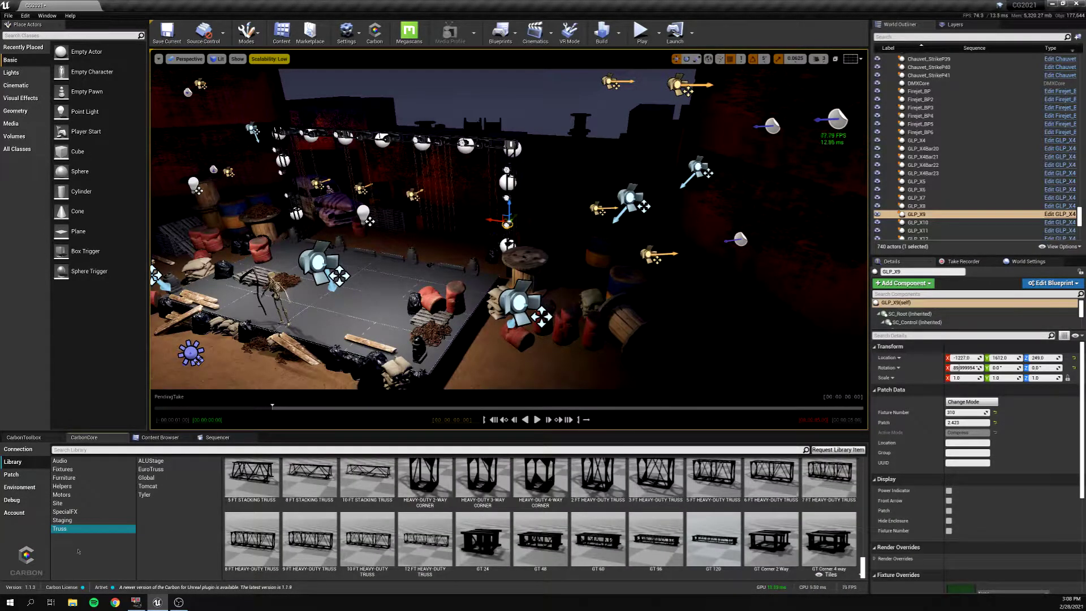
- Open the fixture patch list, focus on GLP_X9 and review its available modes without changing the mode
left_click(15, 476)
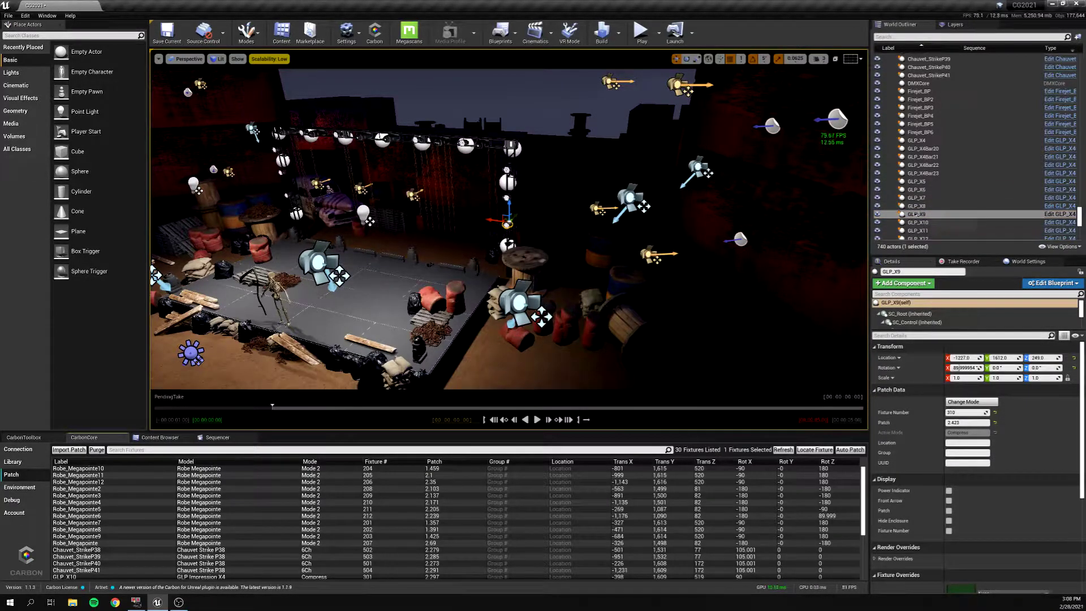
key("f")
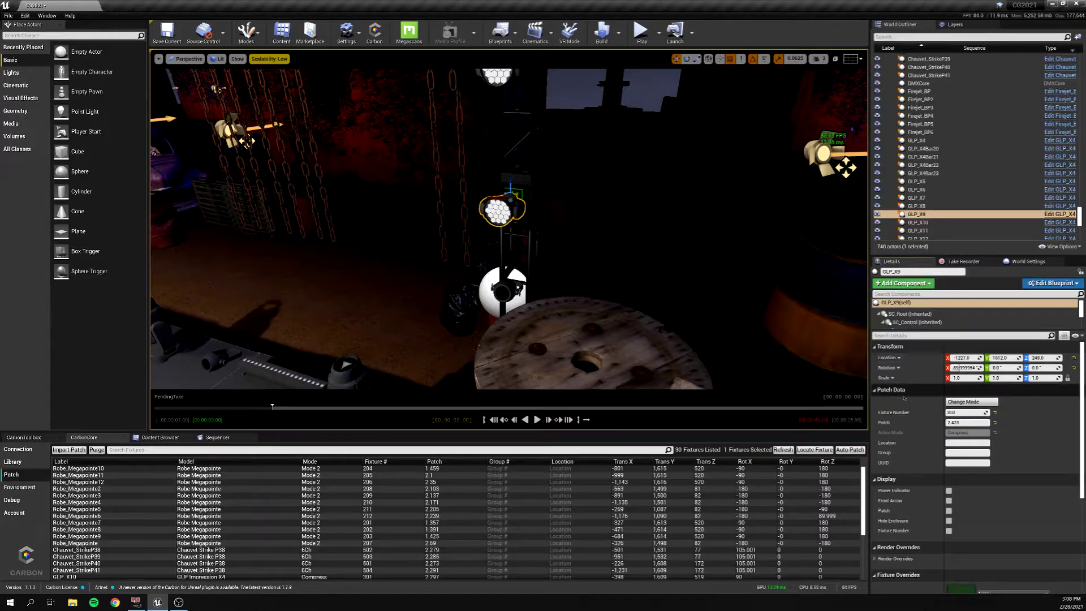
left_click(972, 402)
left_click(381, 229)
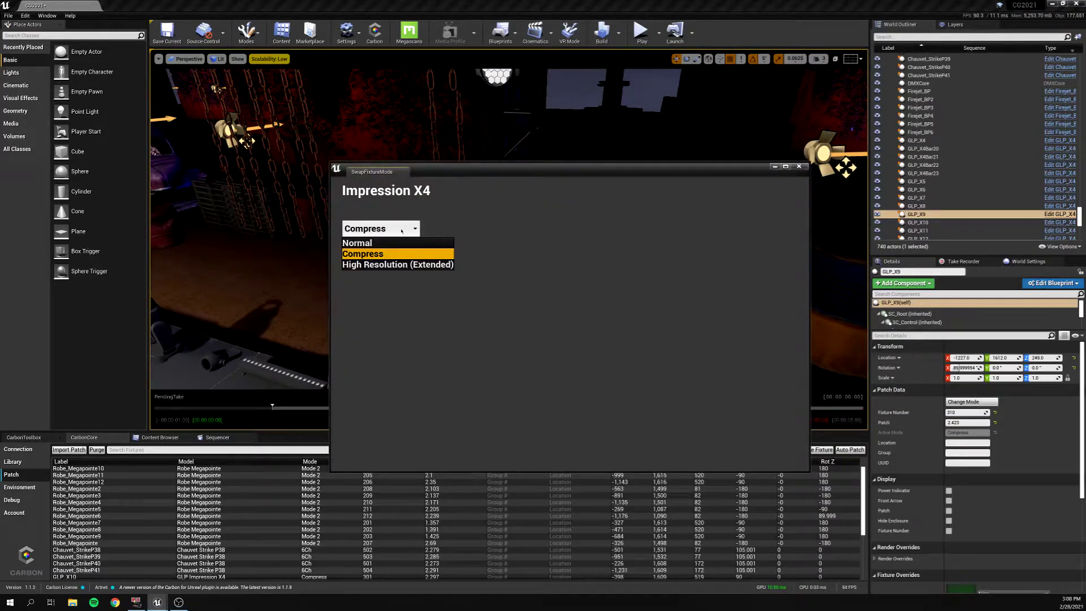
left_click(799, 166)
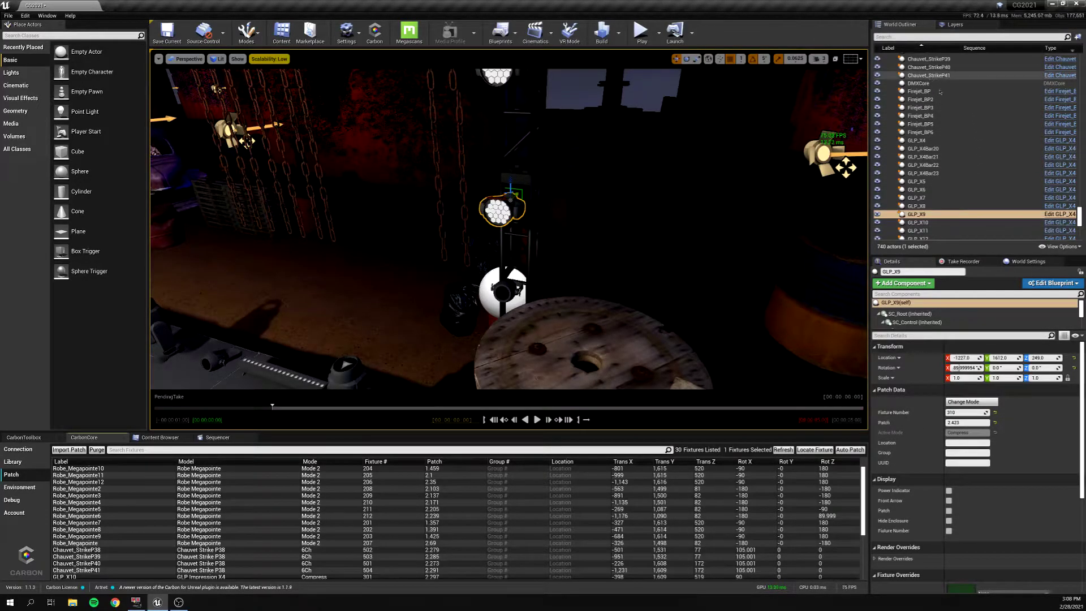
- Look further down the fixture actors in the level and refresh the patch list
scroll(902, 221, "down", 2)
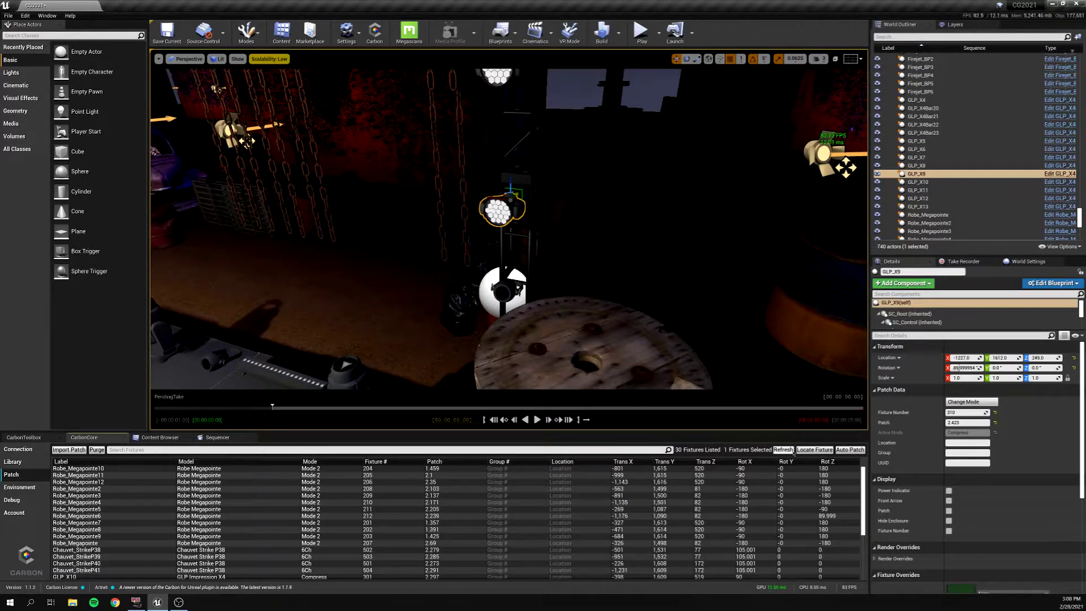
left_click(785, 450)
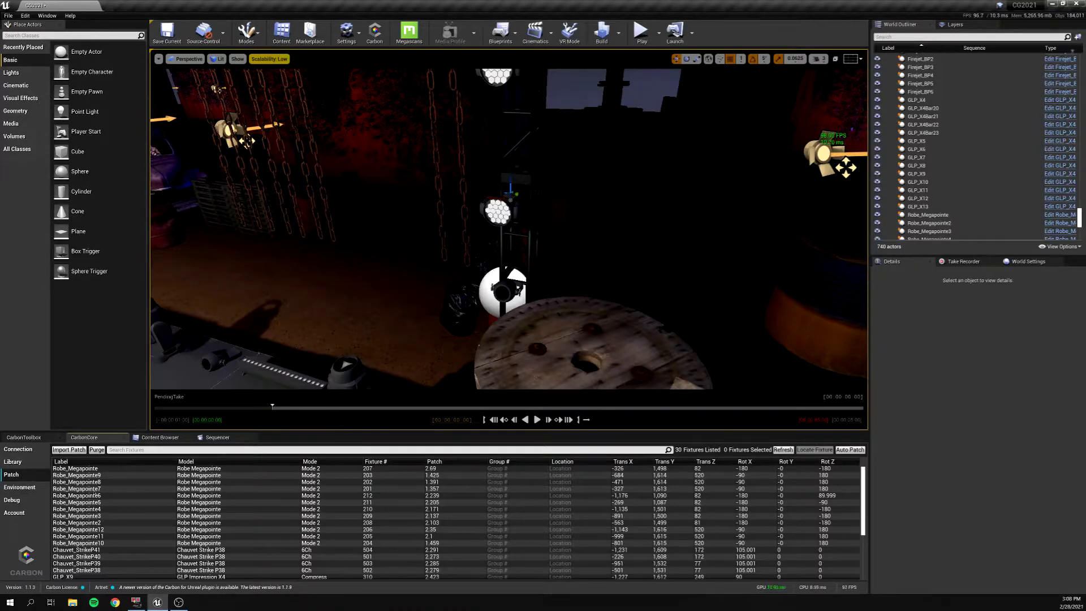
- Review CarbonCore's fog and time-of-day environment settings and view the whole stage
left_click(37, 490)
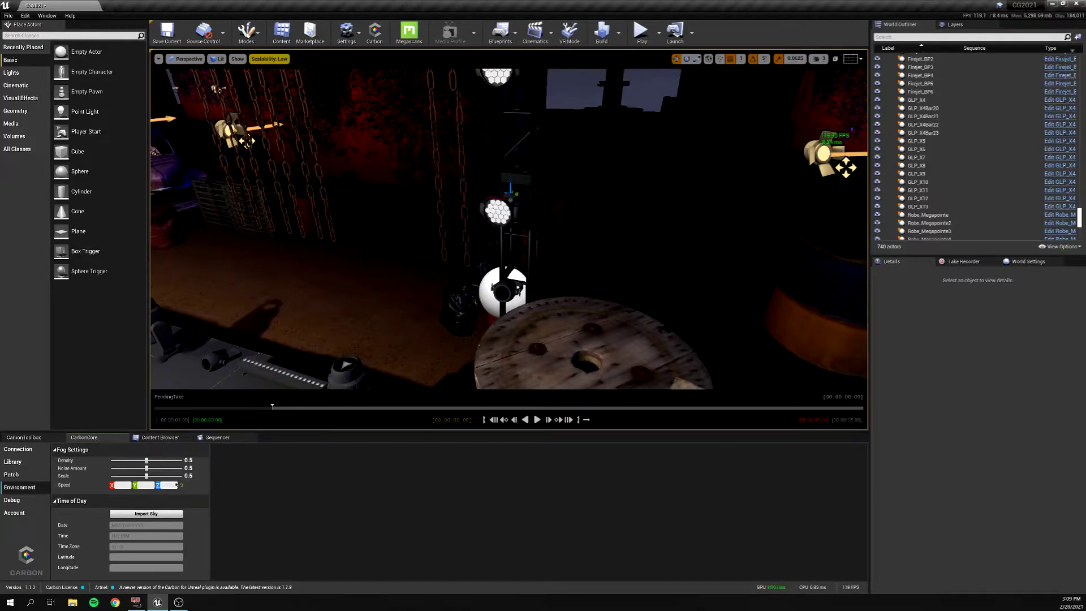
scroll(354, 250, "down", 10)
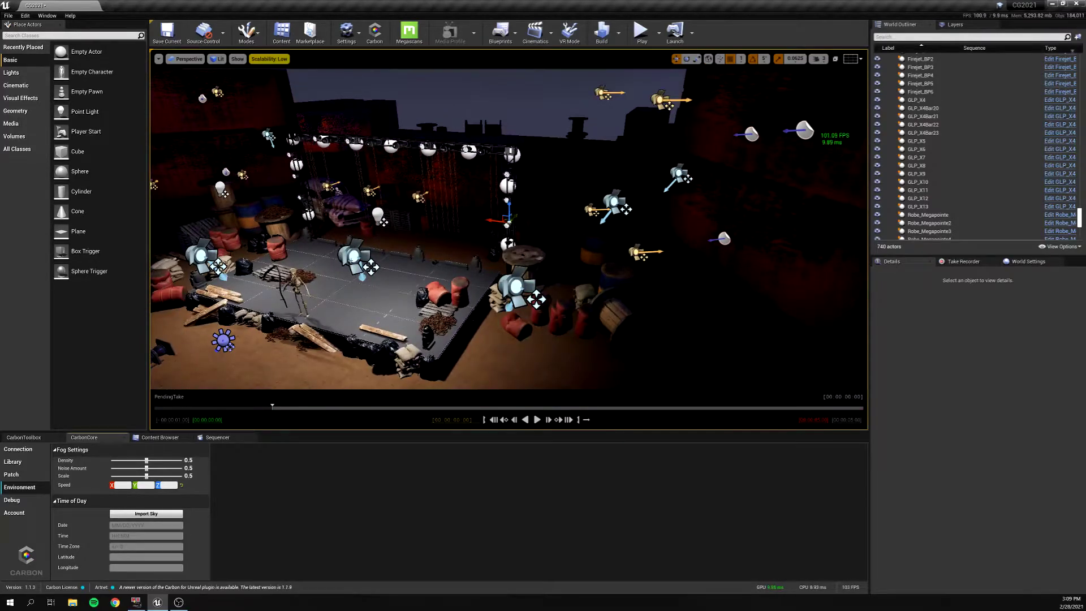
left_click_drag(354, 249, 354, 215, "alt")
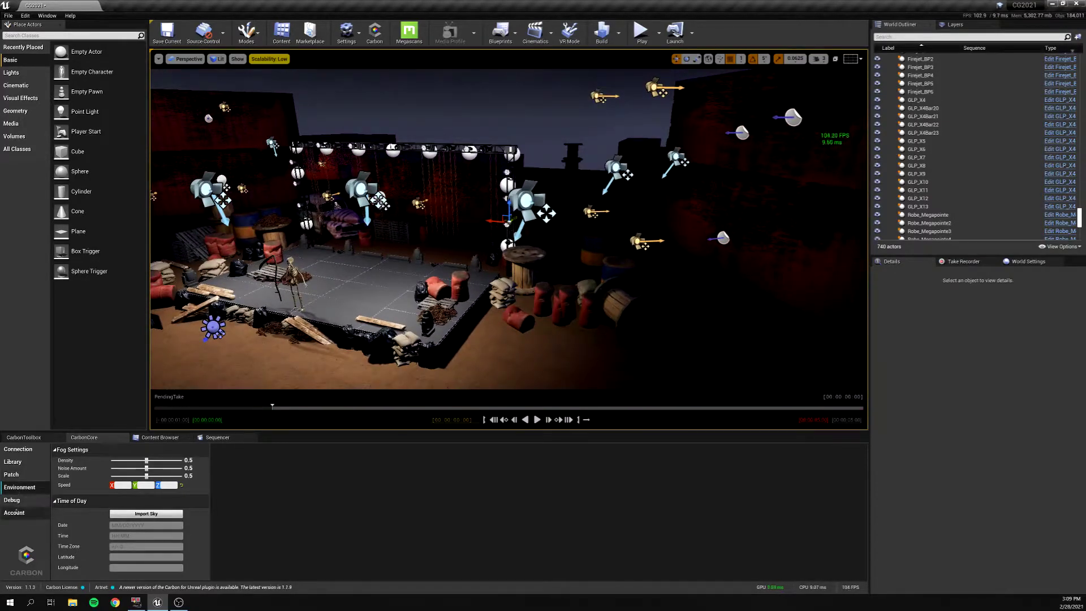
- Open CarbonCore's debug statistics and output log, select the Floor in the level and view the stage from the front
left_click(13, 500)
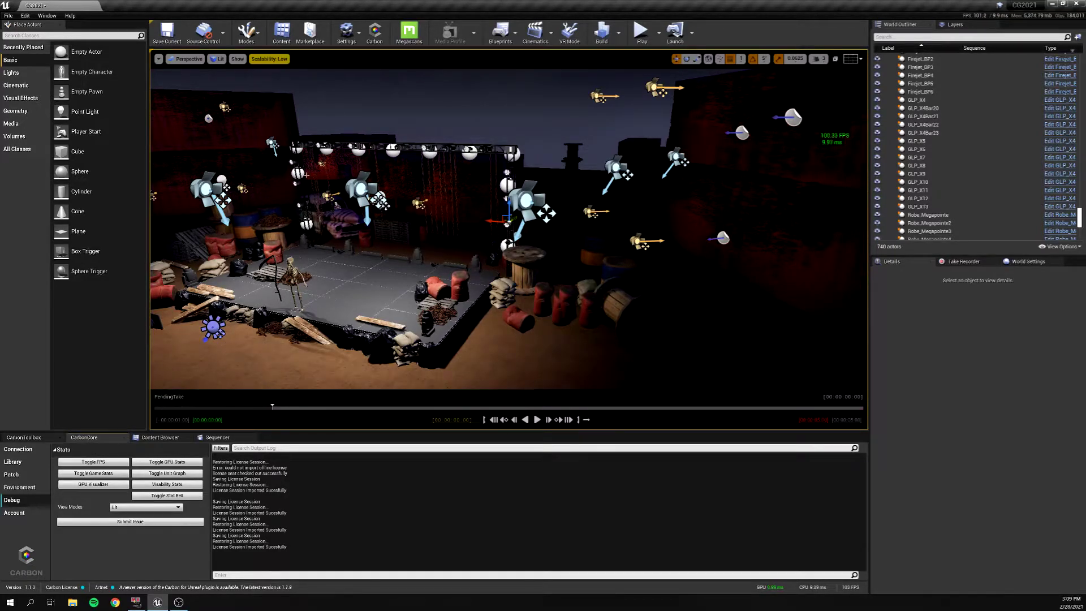
left_click(522, 346)
key("Left")
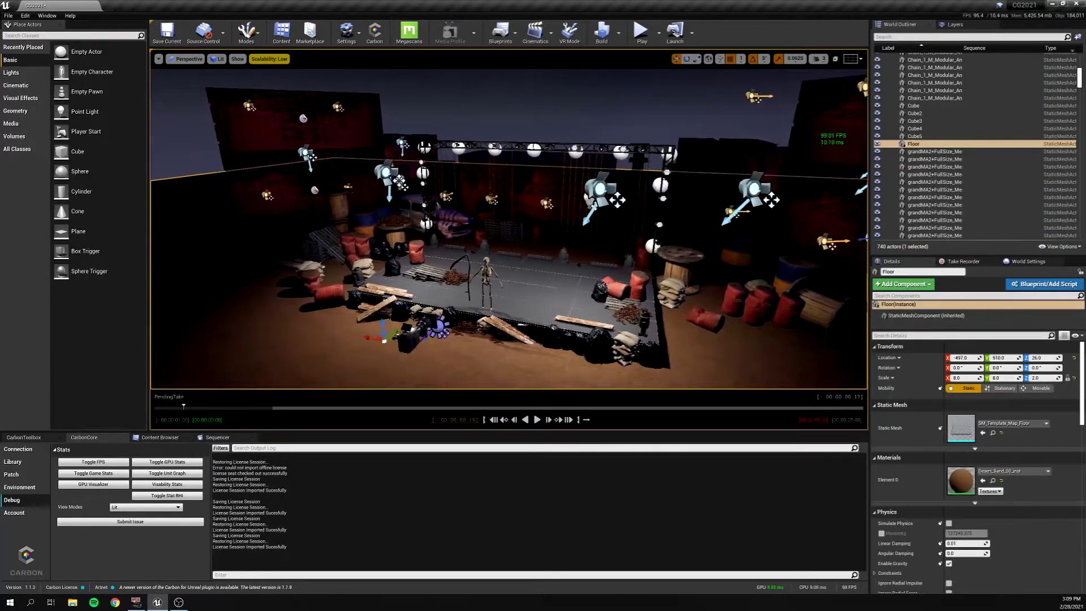
left_click_drag(526, 337, 505, 315, "alt")
scroll(525, 343, "up", 5)
scroll(526, 342, "down", 5)
mouse_move(505, 315)
right_mouse_down()
mouse_move(552, 311)
mouse_move(509, 317)
mouse_move(498, 305)
right_mouse_up()
left_click_drag(444, 340, 491, 301)
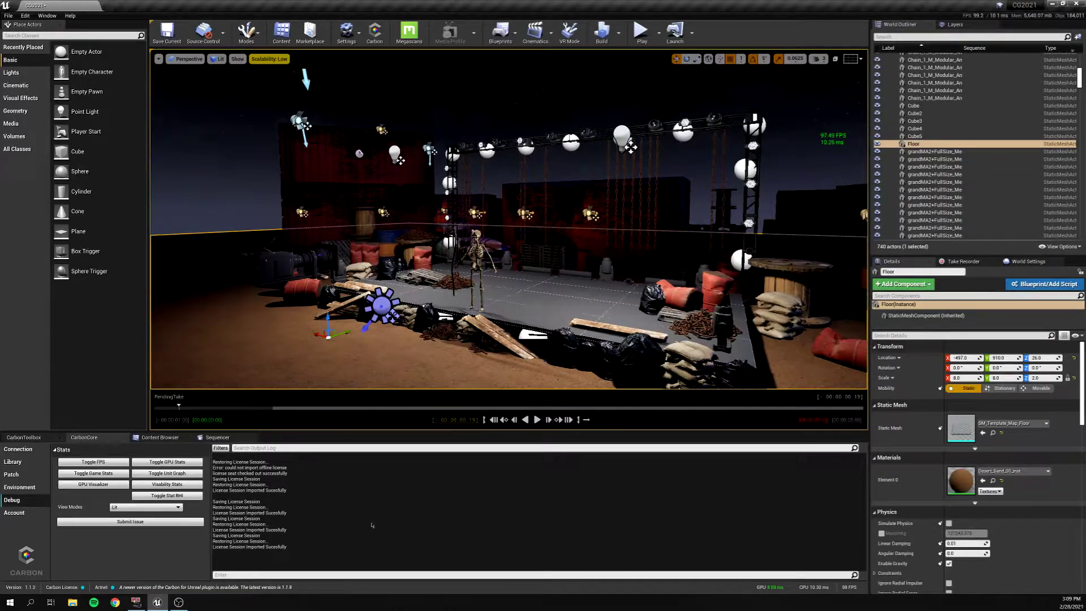
- Open CarbonCore's account information with the license status and end user agreement, and look over the stage
left_click(14, 512)
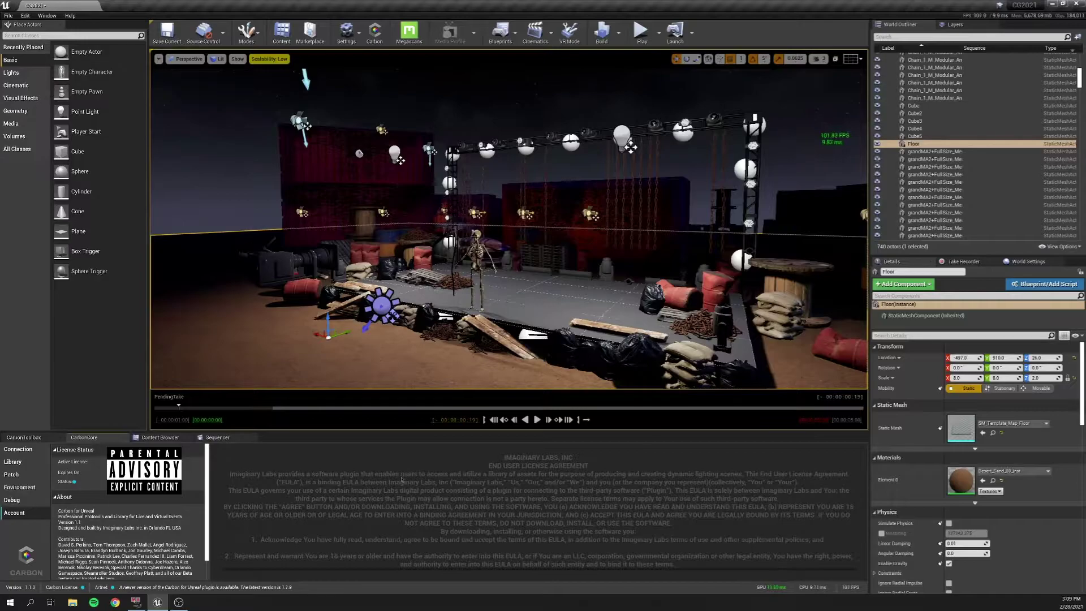
scroll(386, 343, "up", 3)
scroll(345, 271, "down", 5)
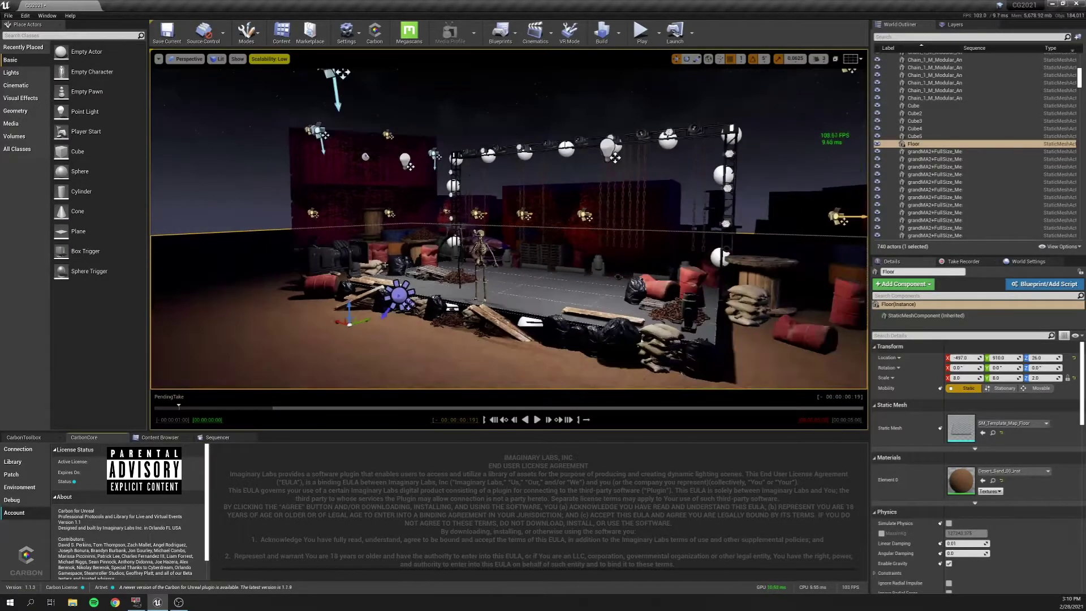
mouse_move(345, 271)
left_mouse_down("alt")
mouse_move(399, 337)
mouse_move(391, 274)
mouse_move(353, 267)
left_mouse_up("alt")
right_click_drag(475, 229, 247, 348)
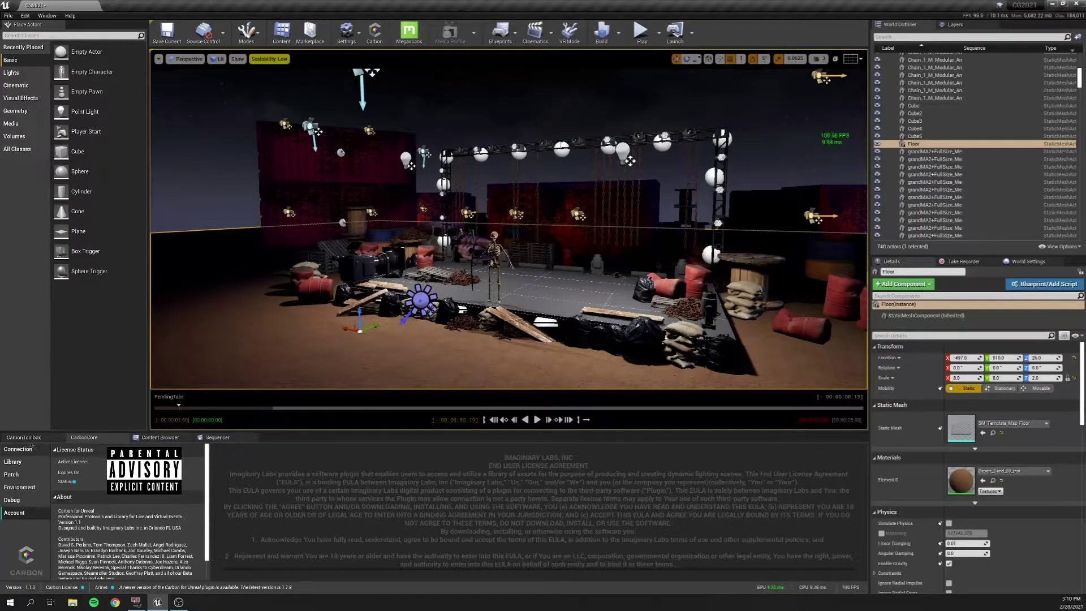
- Look over the patch tools and the fixture tools in CarbonToolbox
left_click(24, 437)
left_click(17, 460)
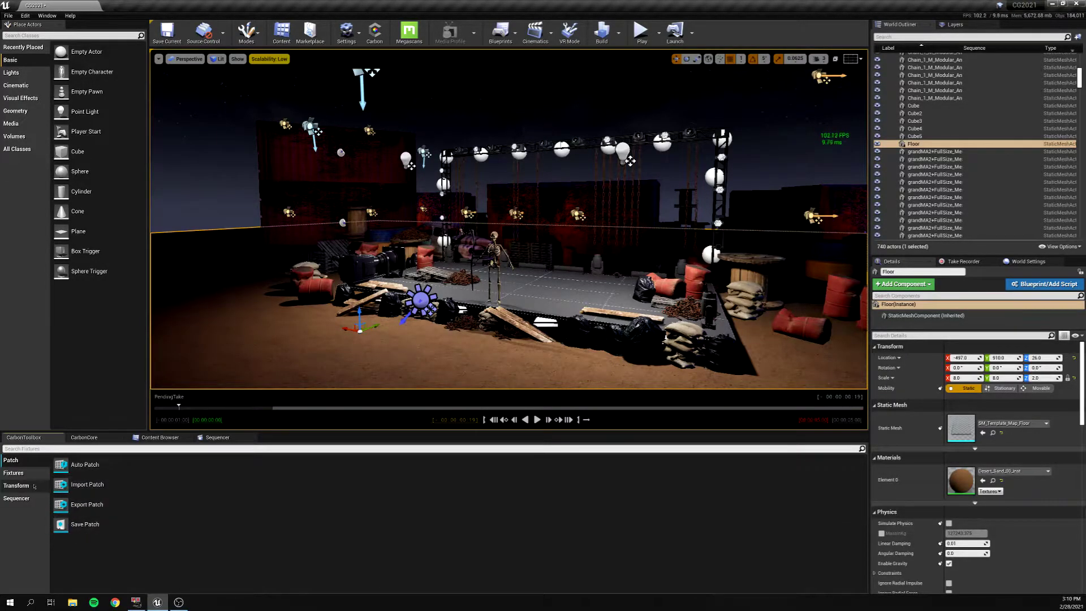
left_click(17, 473)
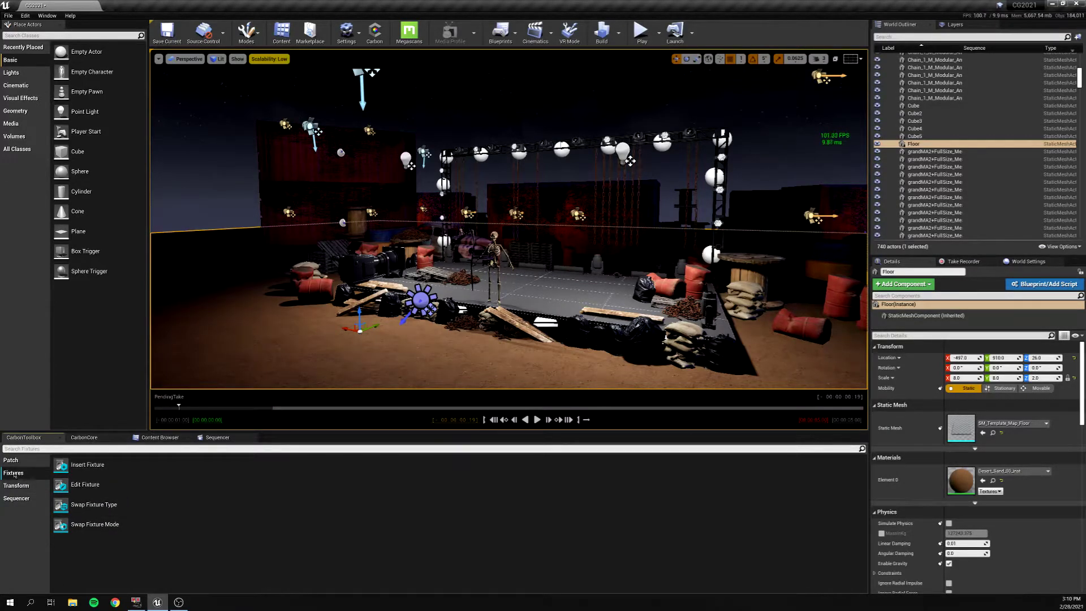
- Insert the Spikie fixture from CarbonCore's fixtures library into the scene at 0, 0, 0 and frame it in the viewport
left_click(84, 438)
left_click(17, 463)
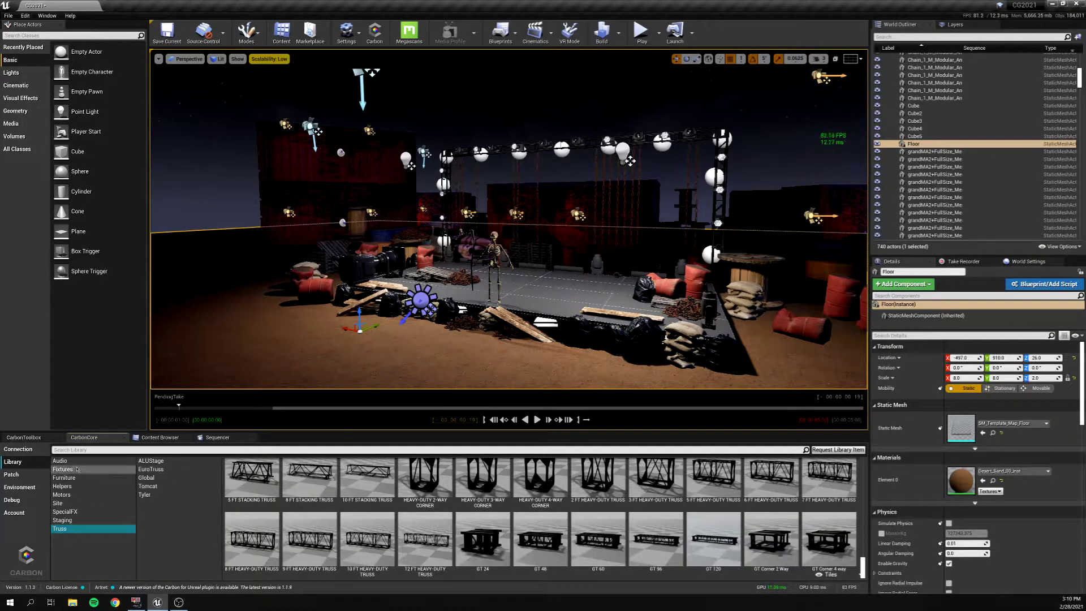
left_click(77, 470)
right_click(311, 489)
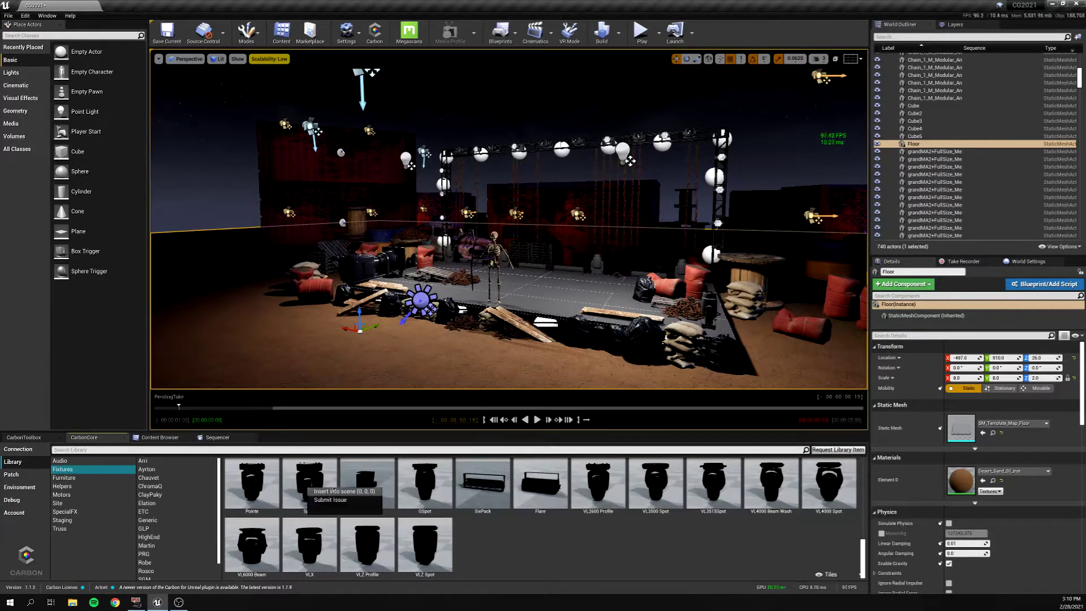
left_click(337, 492)
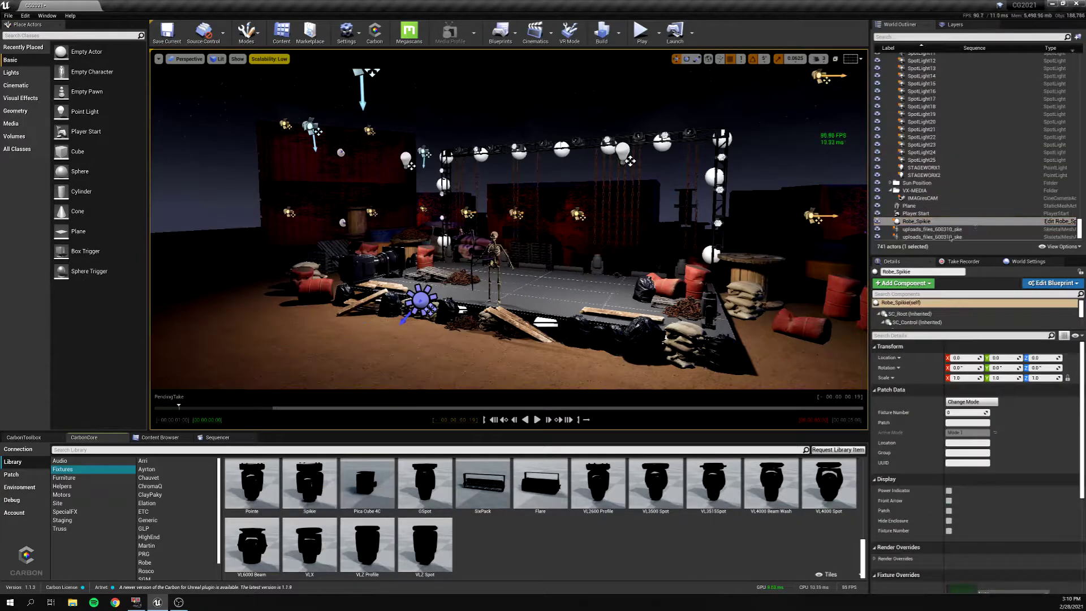
key("f")
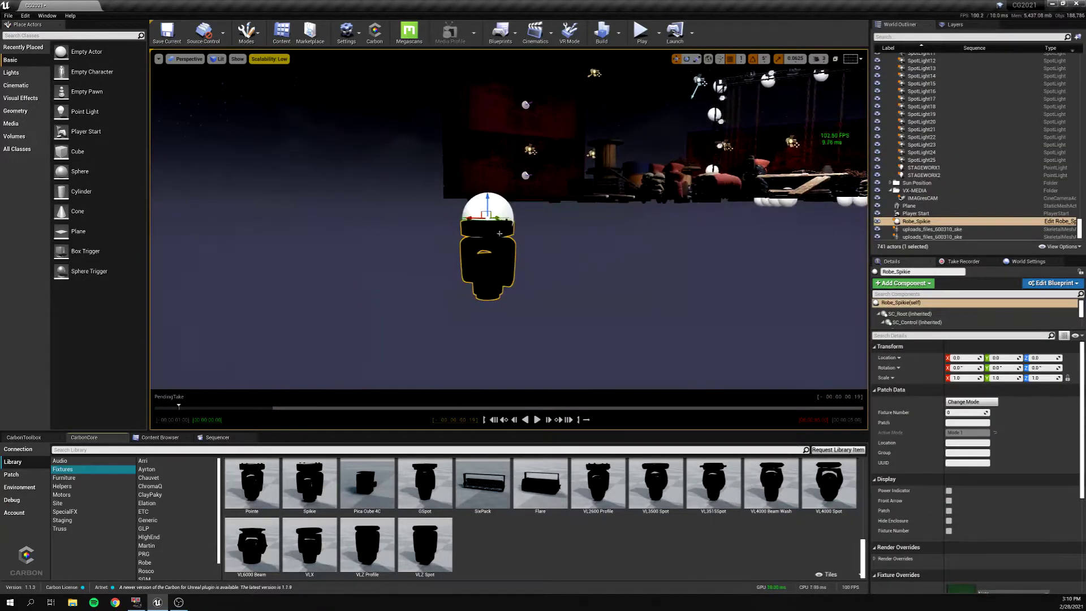
- Raise the inserted Spikie fixture slightly, then delete it from the level
mouse_move(487, 200)
left_mouse_down()
mouse_move(487, 161)
mouse_move(487, 179)
left_mouse_up()
left_click_drag(606, 260, 642, 233, "alt")
key("Delete")
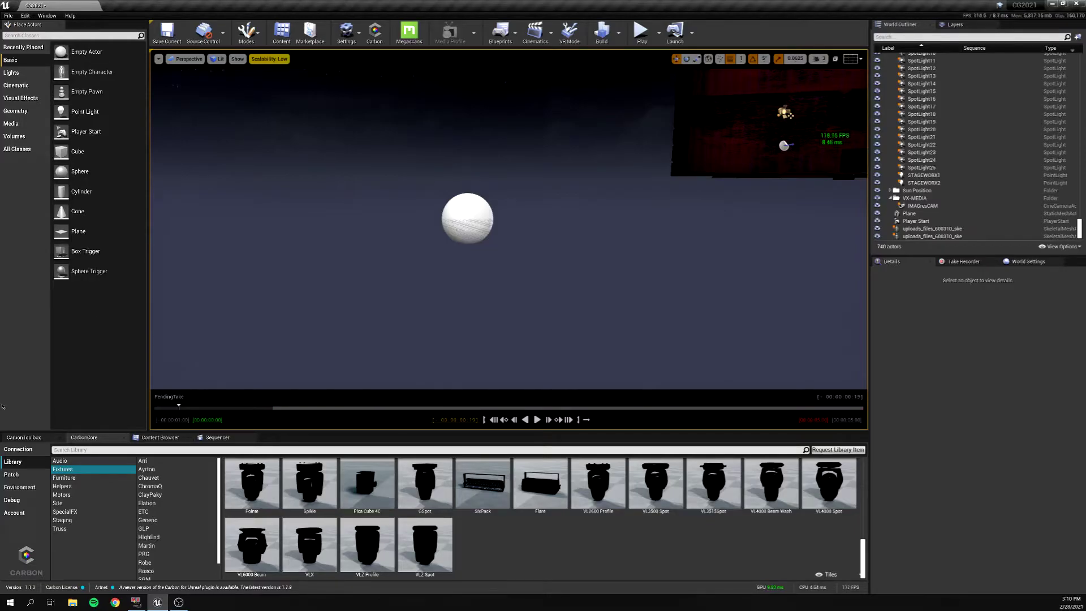
- Look over CarbonToolbox's transform and sequencer tools and open the DMX Recorder
left_click(24, 438)
left_click(35, 488)
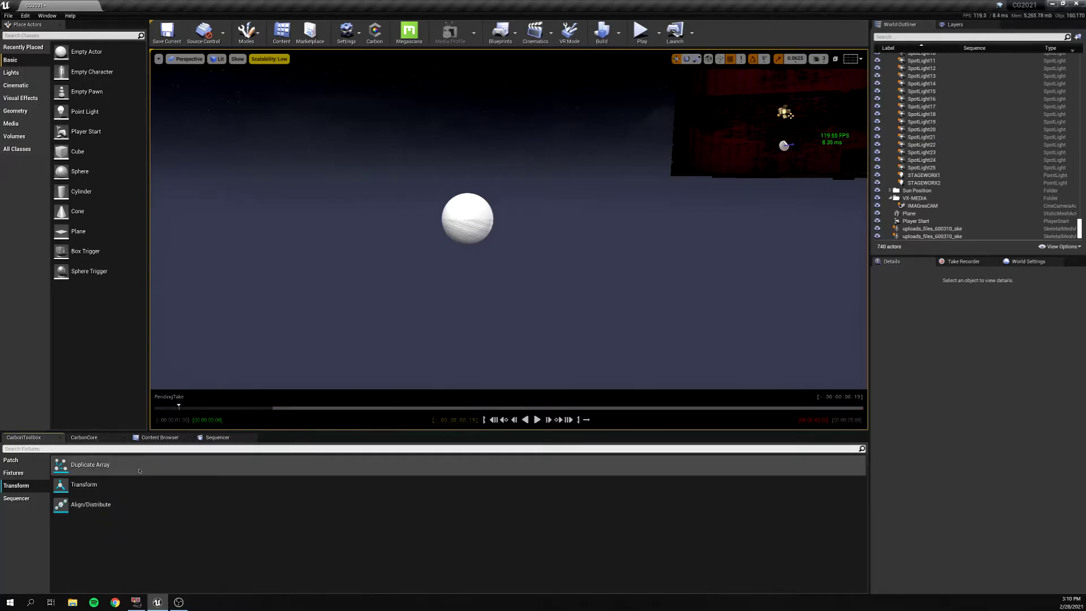
left_click(17, 498)
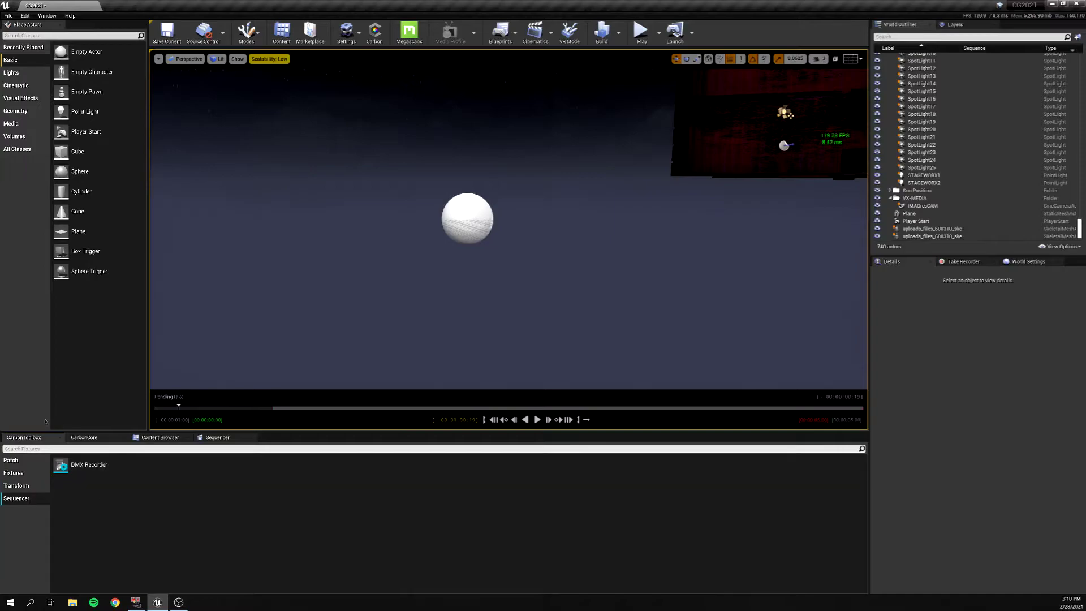
left_click(117, 467)
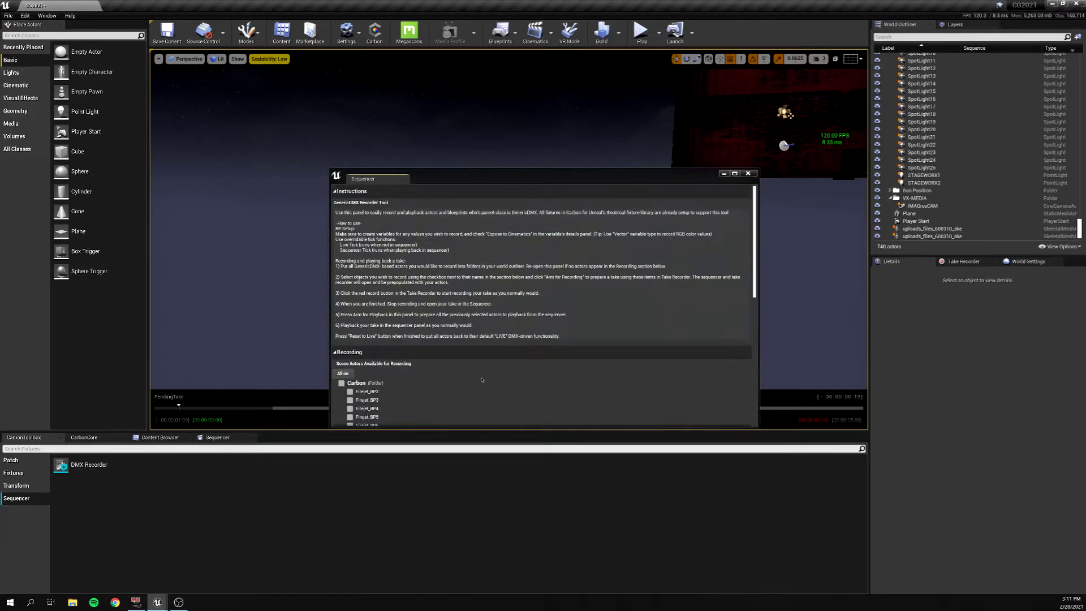
- Enlarge the DMX Recorder window and review its instructions and the scene actors available for recording
left_click_drag(437, 164, 423, 77)
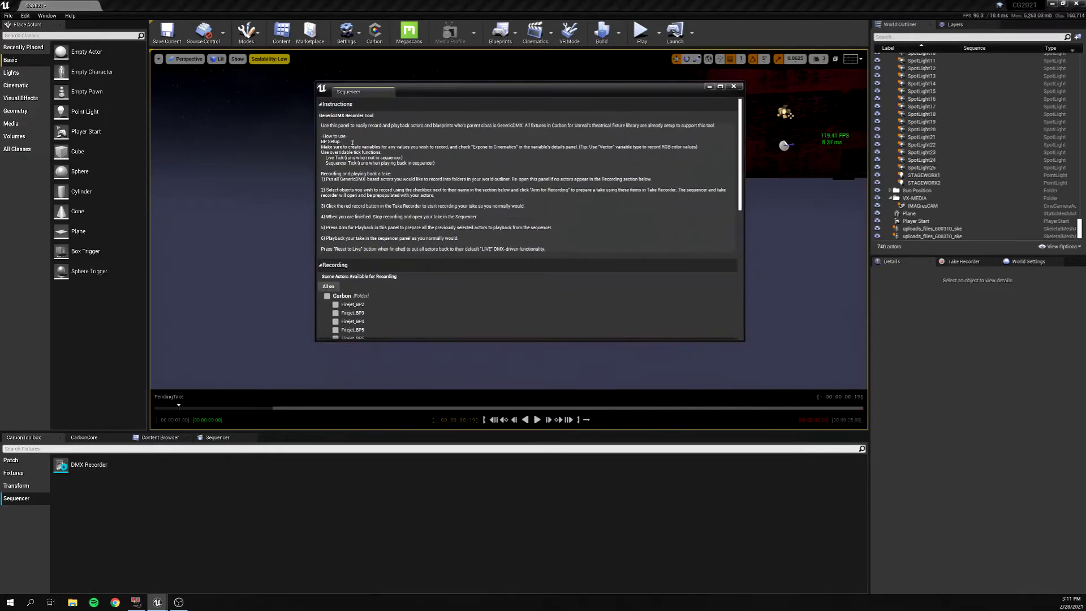
left_click_drag(675, 339, 674, 388)
scroll(415, 262, "down", 3)
scroll(415, 261, "down", 6)
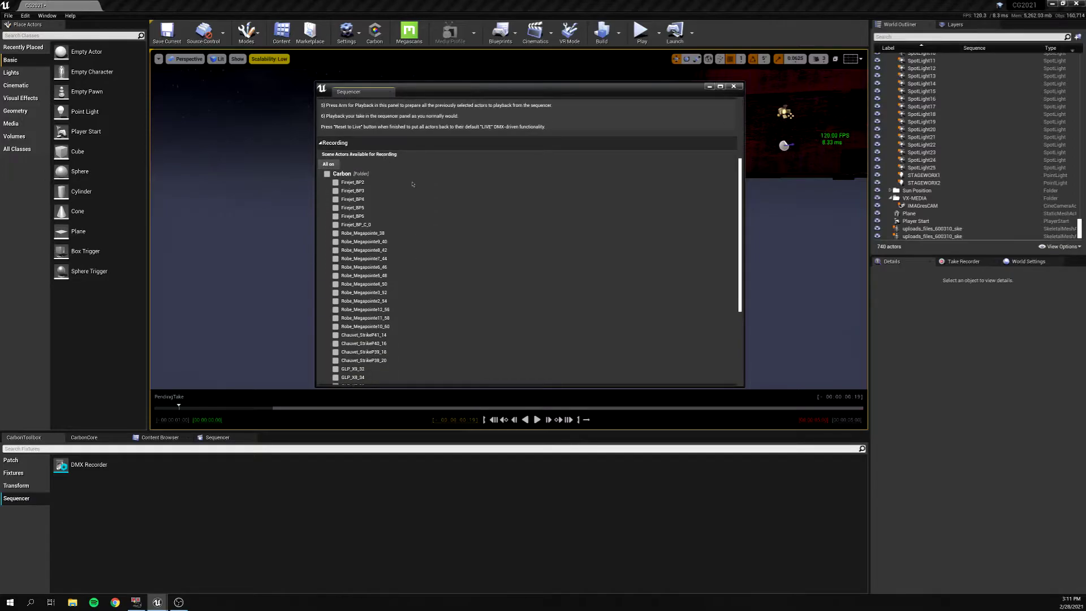
scroll(358, 191, "down", 1)
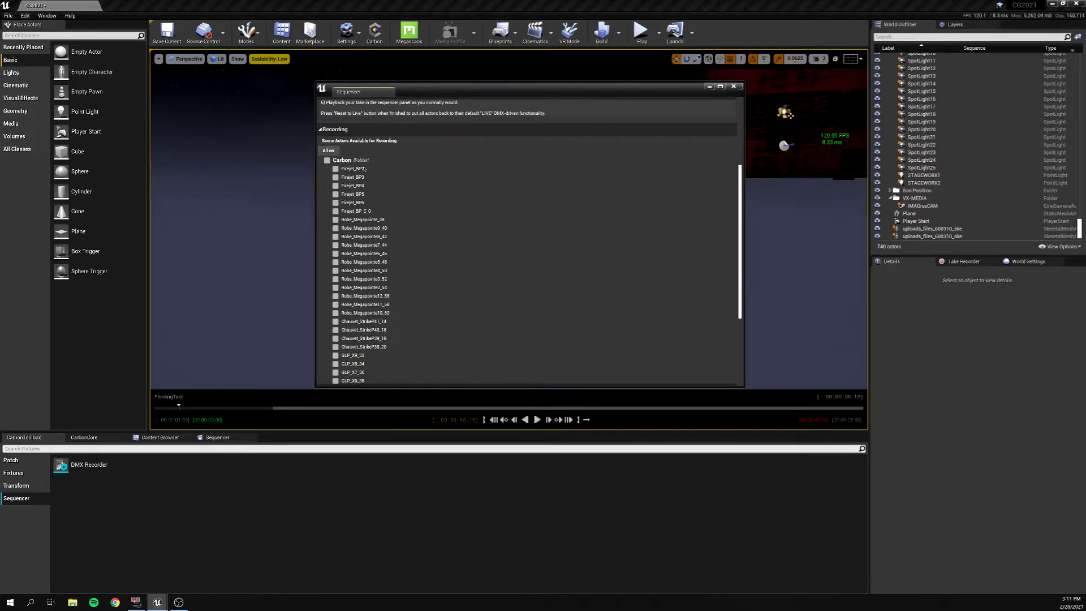
scroll(360, 192, "down", 10)
scroll(380, 263, "up", 9)
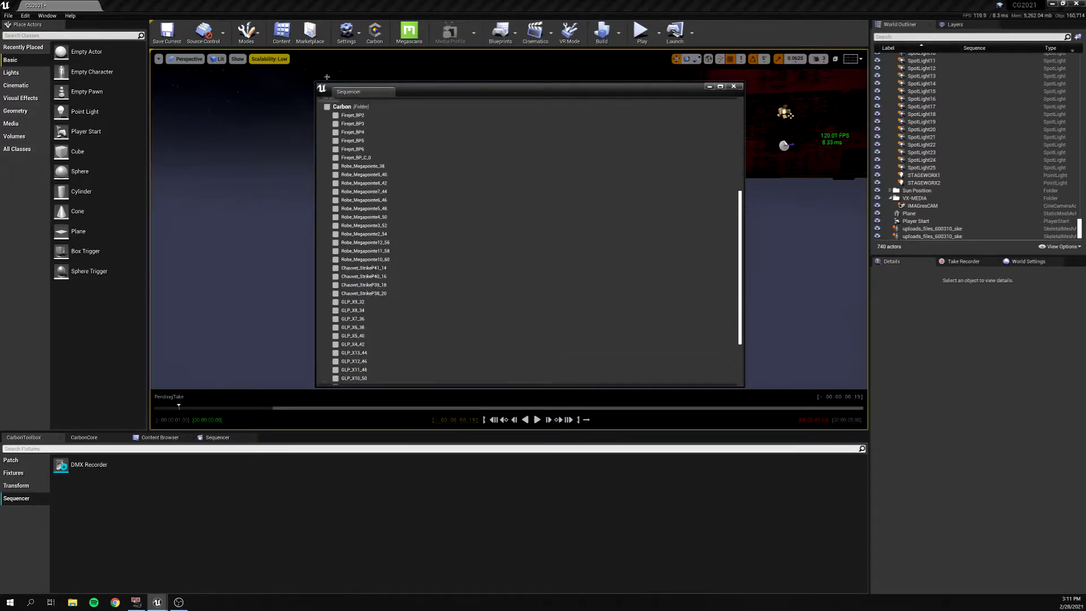
- Select all actors in the Carbon folder, arm them for recording and close the DMX Recorder
left_click(330, 138)
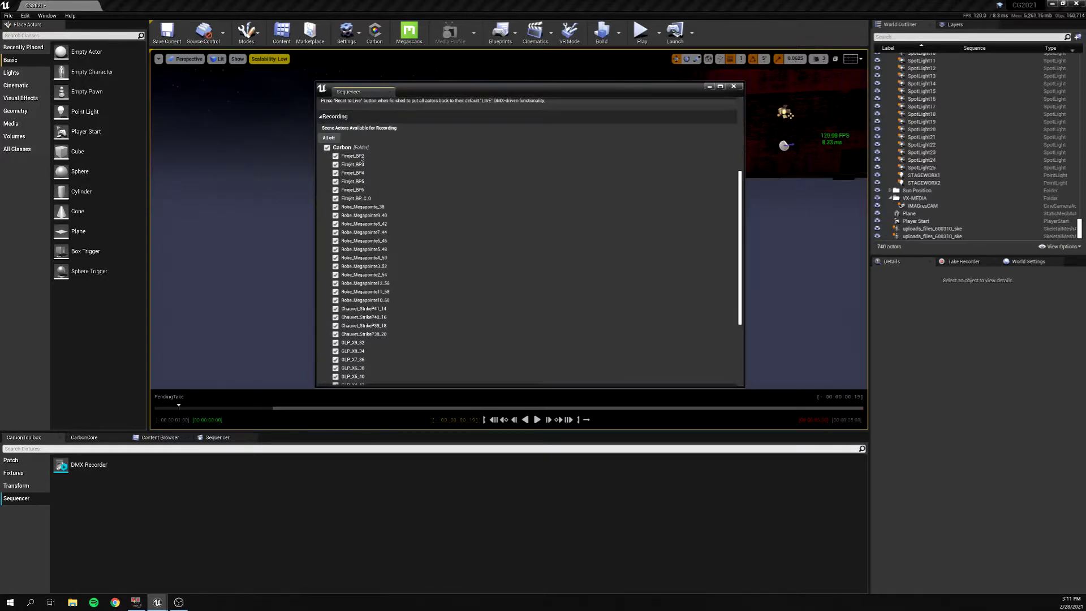
scroll(350, 135, "up", 2)
scroll(388, 205, "down", 11)
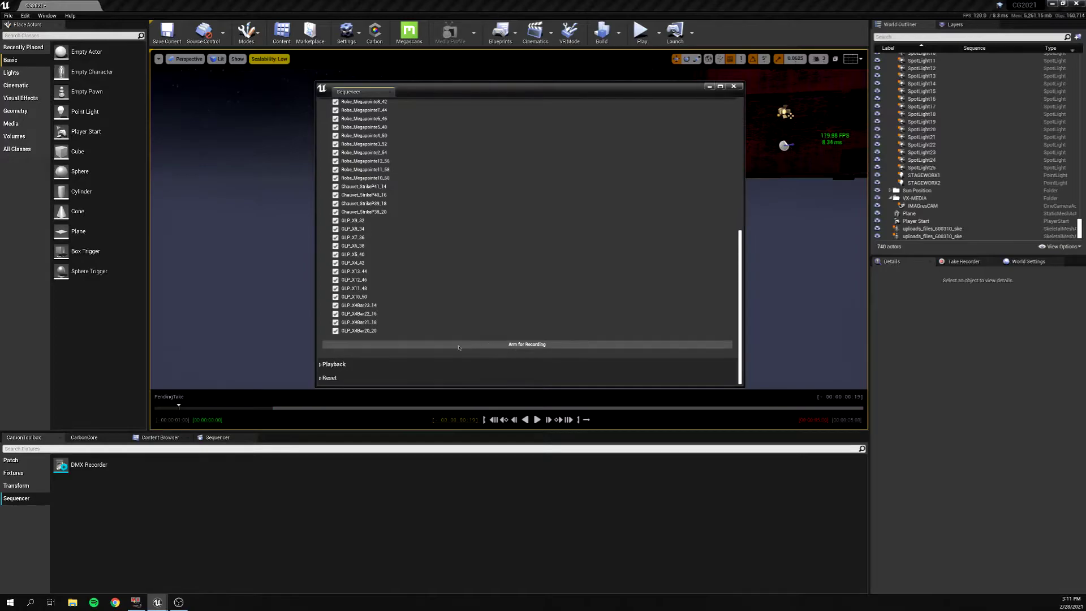
left_click(507, 346)
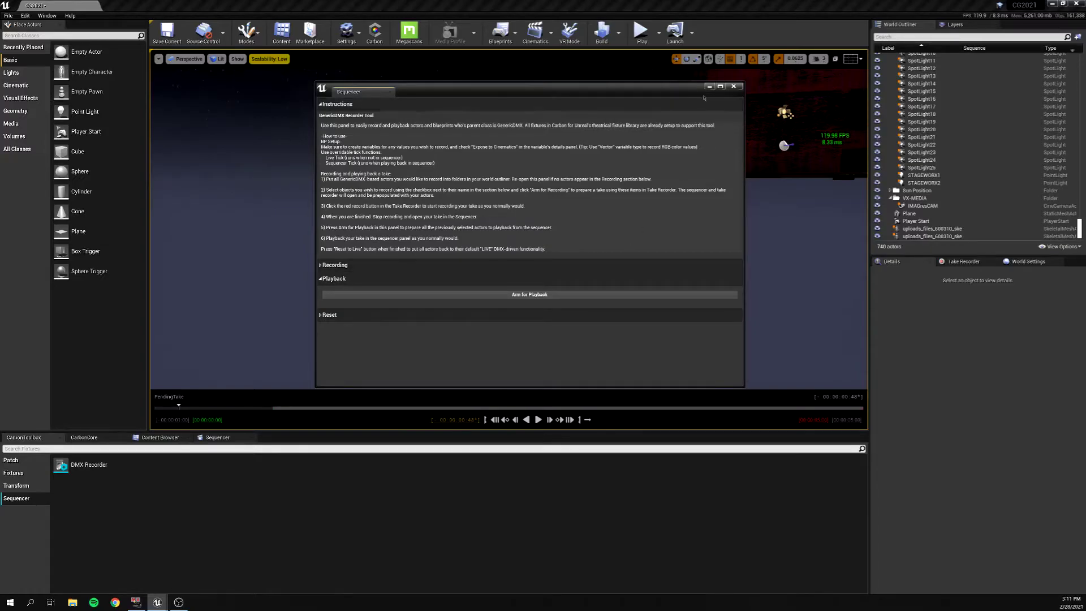
left_click(734, 86)
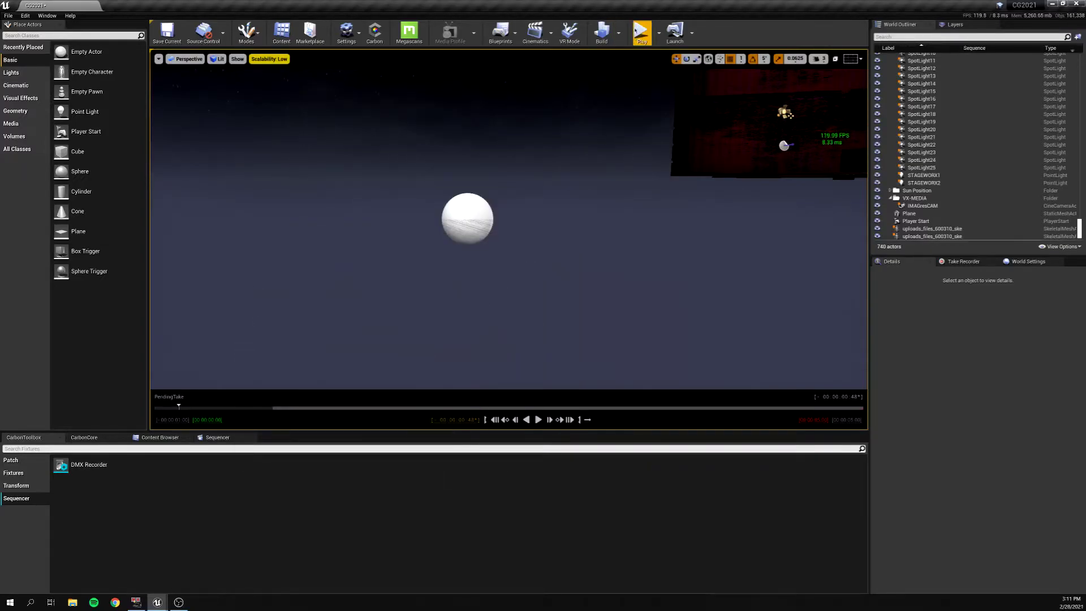
- Start playing the level and, in grandMA2 onPC, advance the DUALITY executor to cue 2.1
left_click(641, 34)
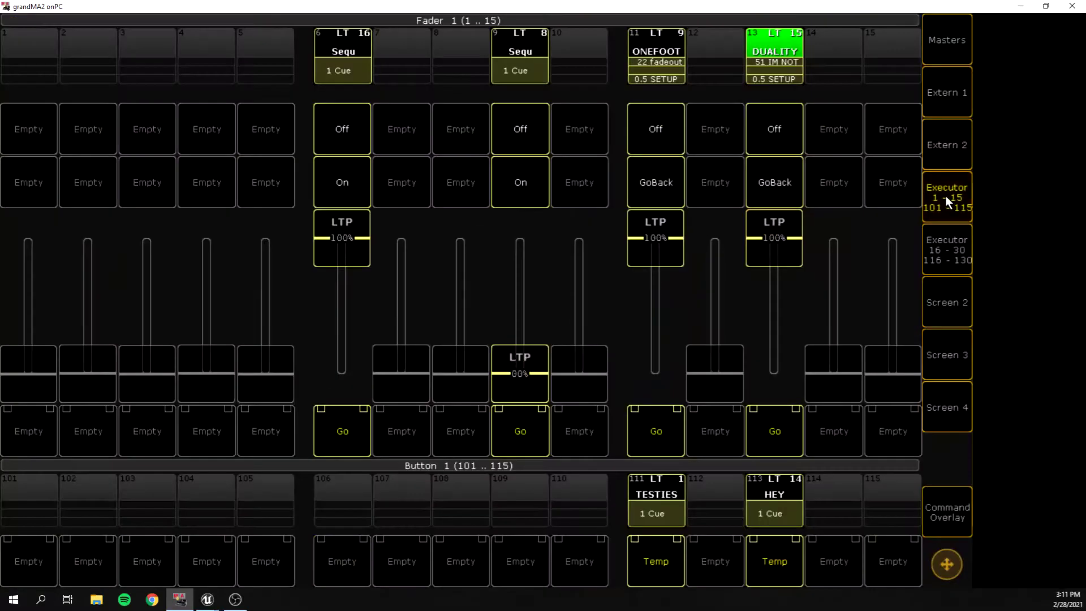
left_click(781, 437)
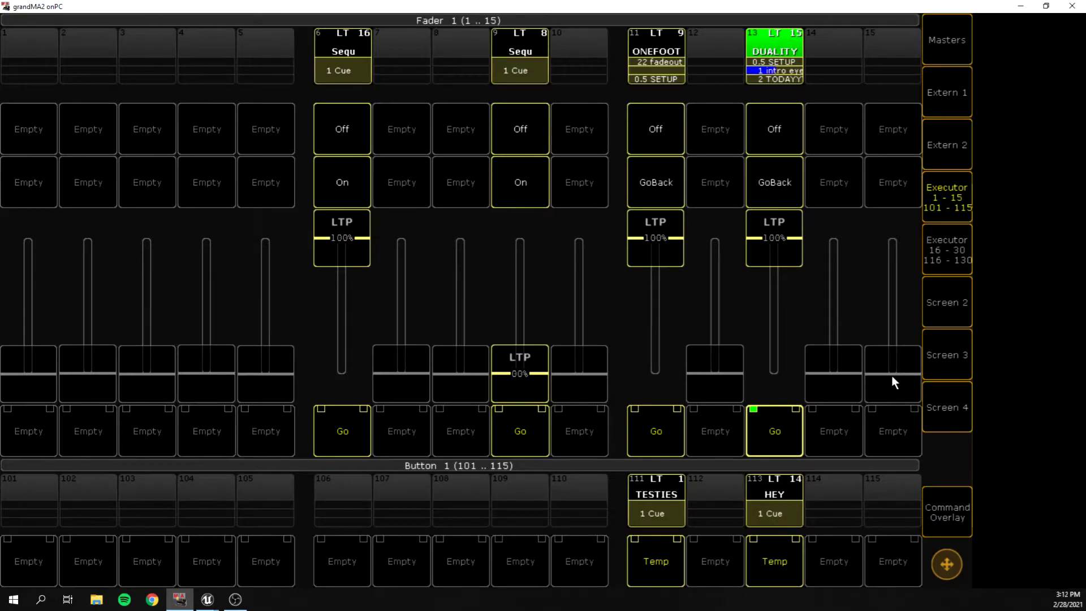
left_click(775, 430)
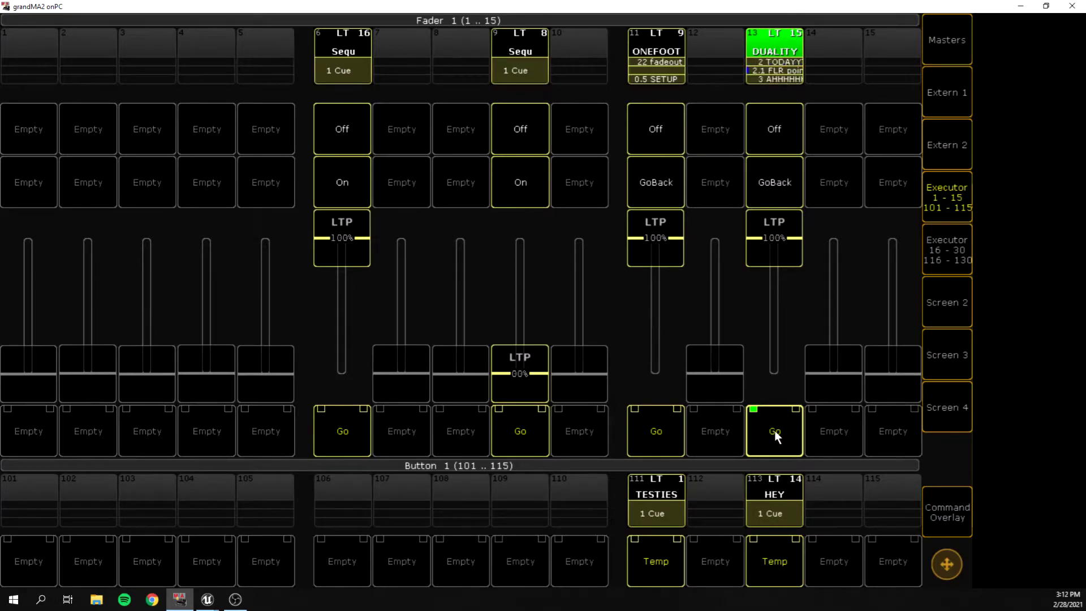
- Switch back to Unreal Editor and examine CarbonCore's incoming Art-Net channel values for Universe 1 and Universe 2
key("alt+Tab")
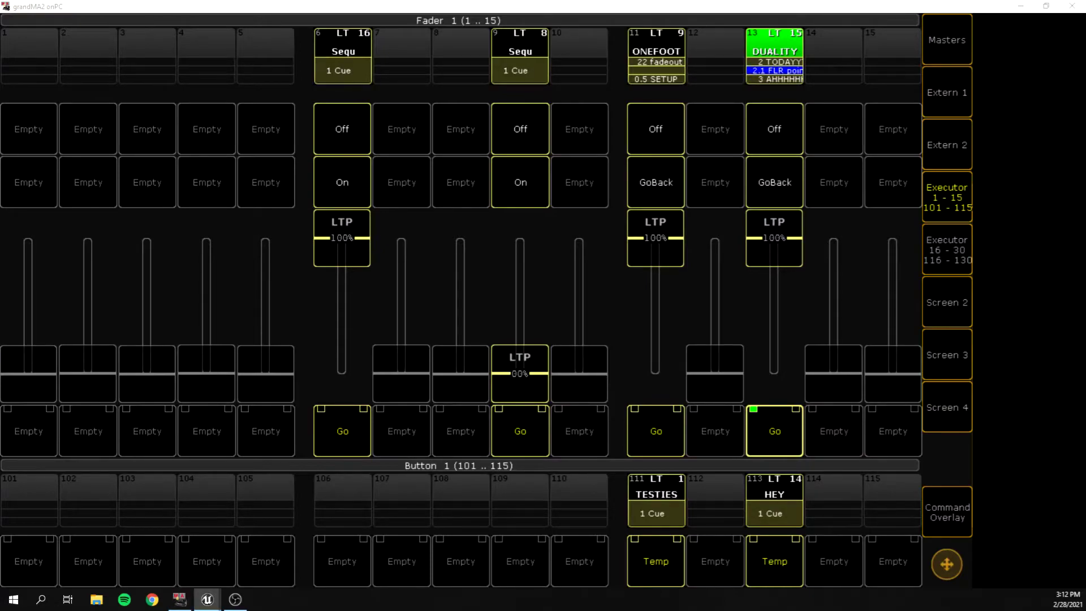
left_click(208, 600)
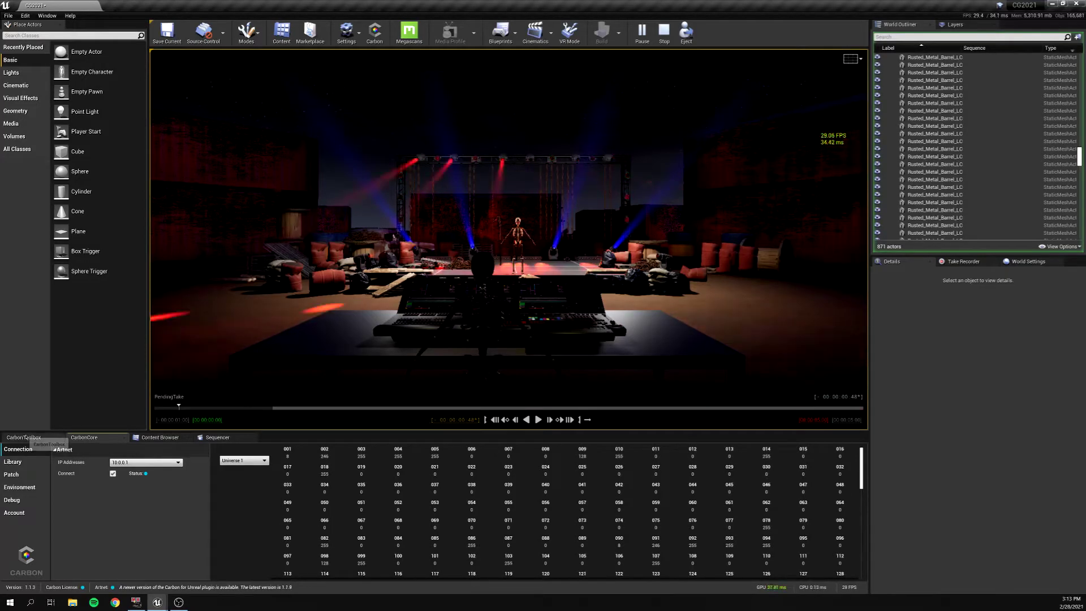
left_click(13, 462)
left_click(19, 449)
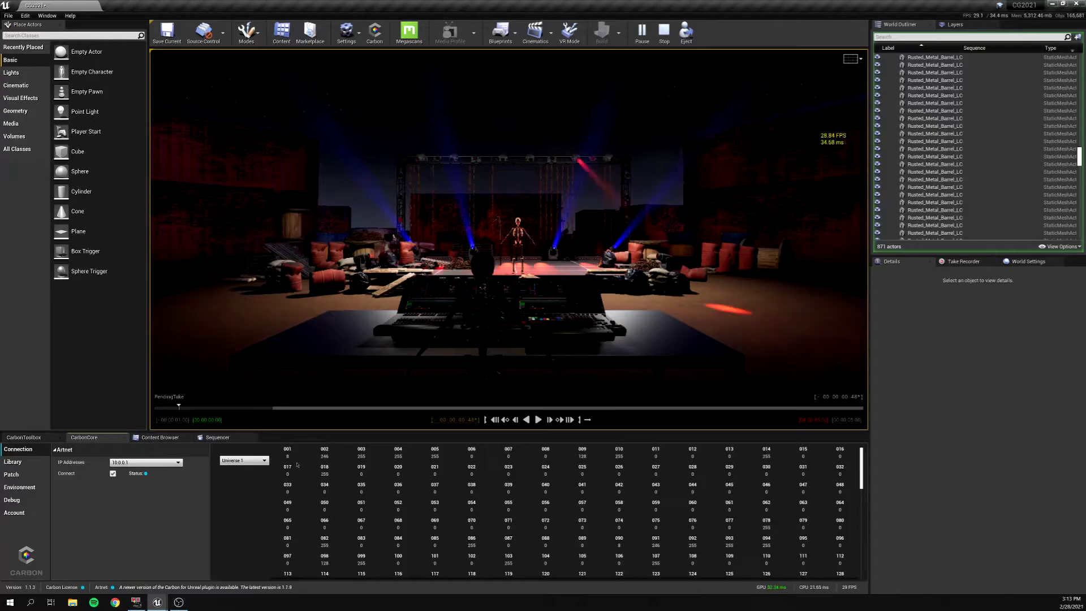
scroll(424, 474, "down", 4)
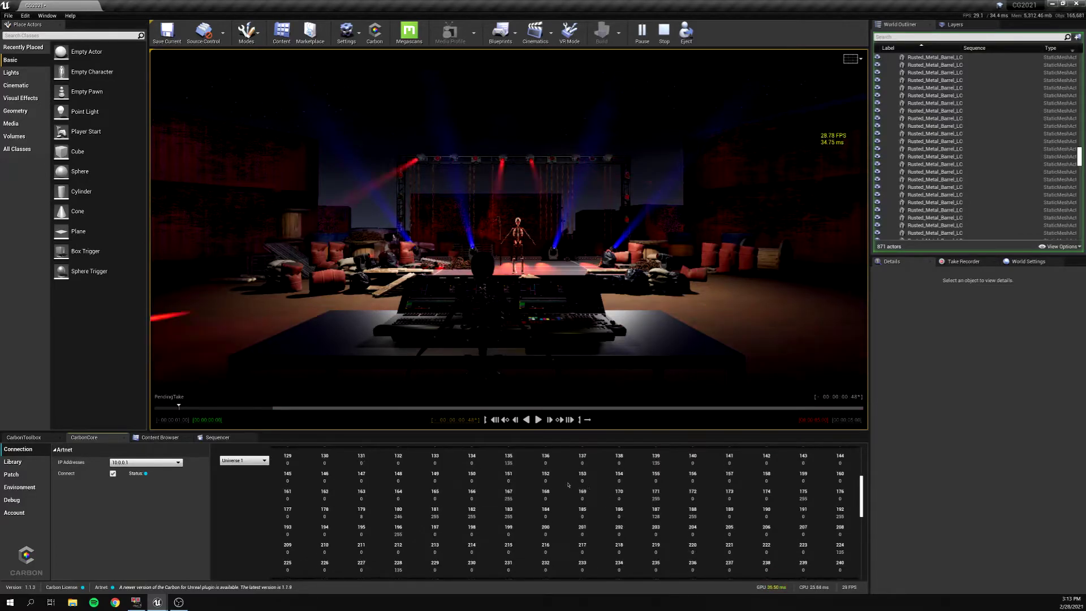
scroll(425, 474, "up", 4)
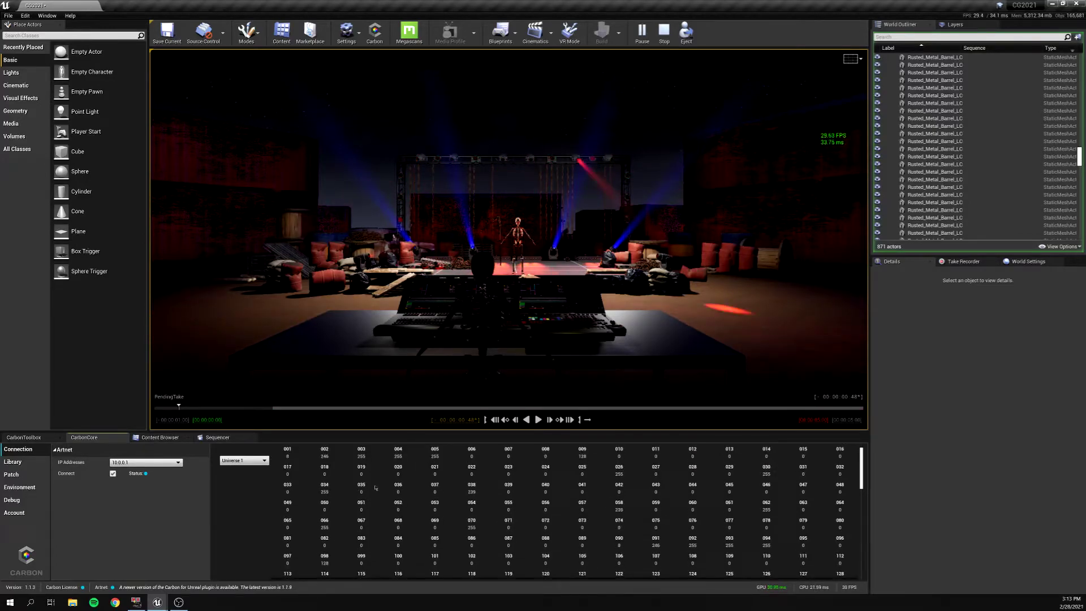
left_click(243, 461)
left_click(233, 273)
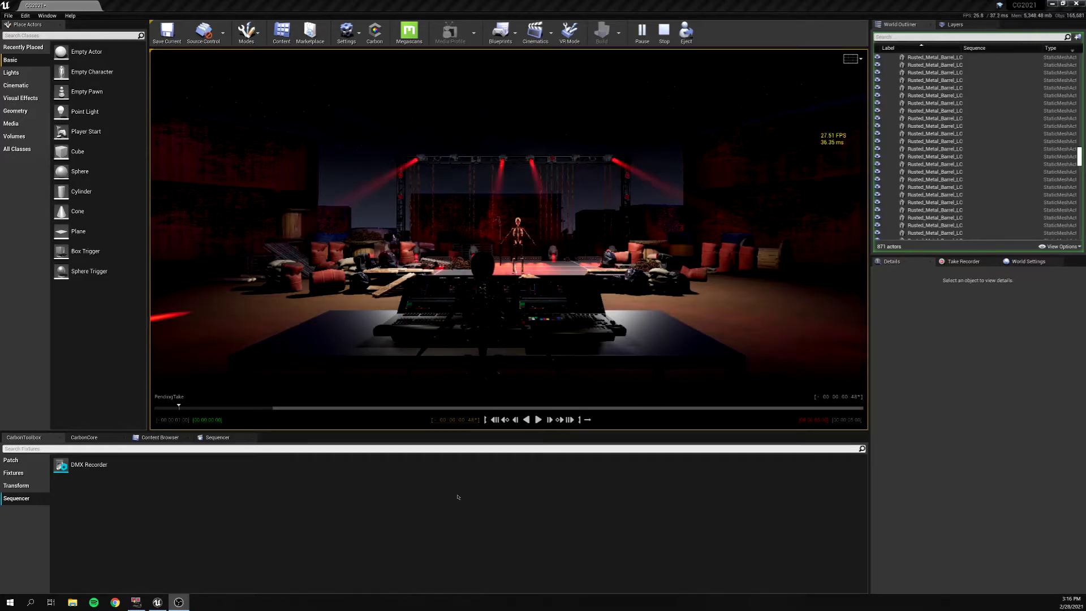
- Open the Take Recorder with its armed actors and review the DMX Recorder's list of recordable actors again
left_click(963, 262)
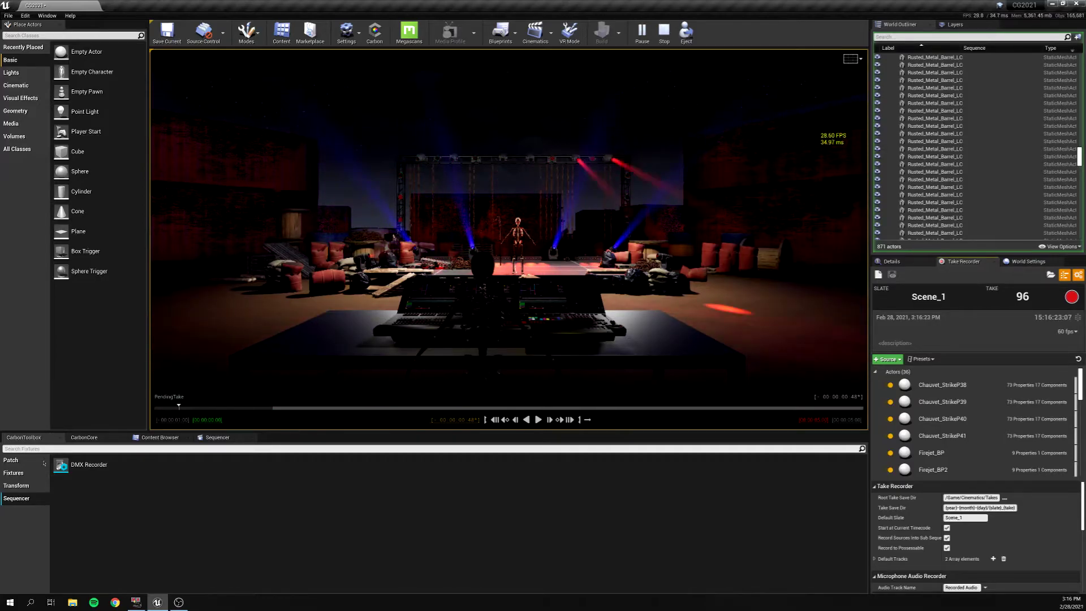
left_click(100, 465)
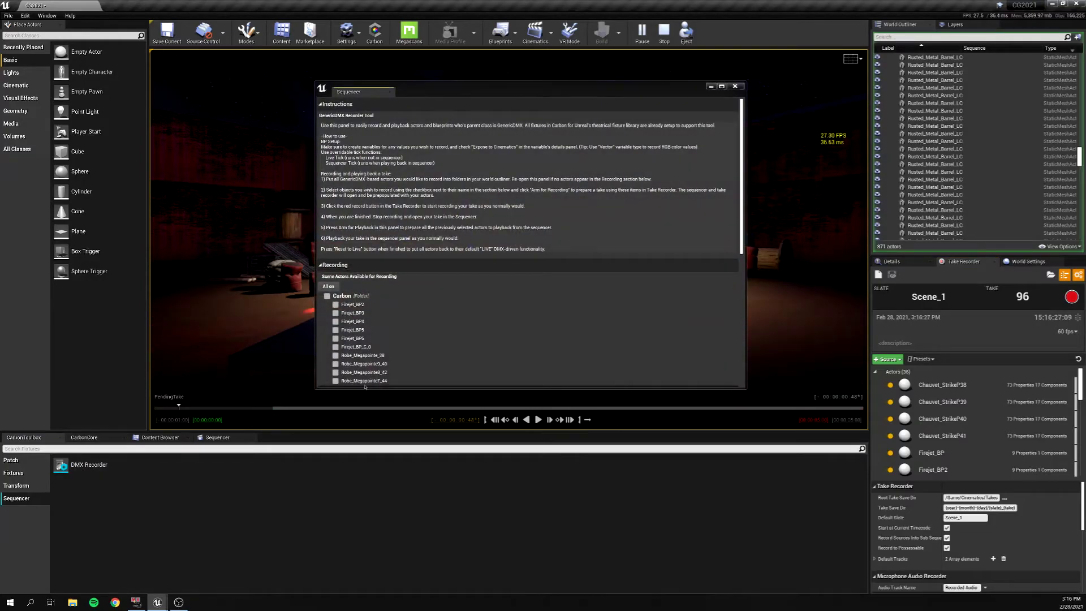
scroll(495, 297, "down", 15)
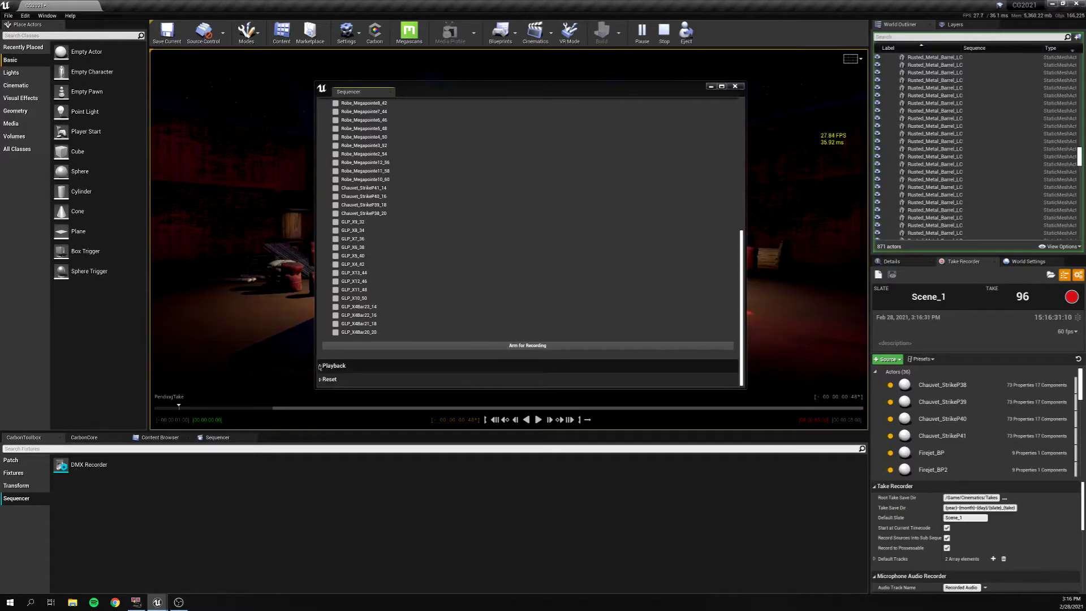
left_click(735, 87)
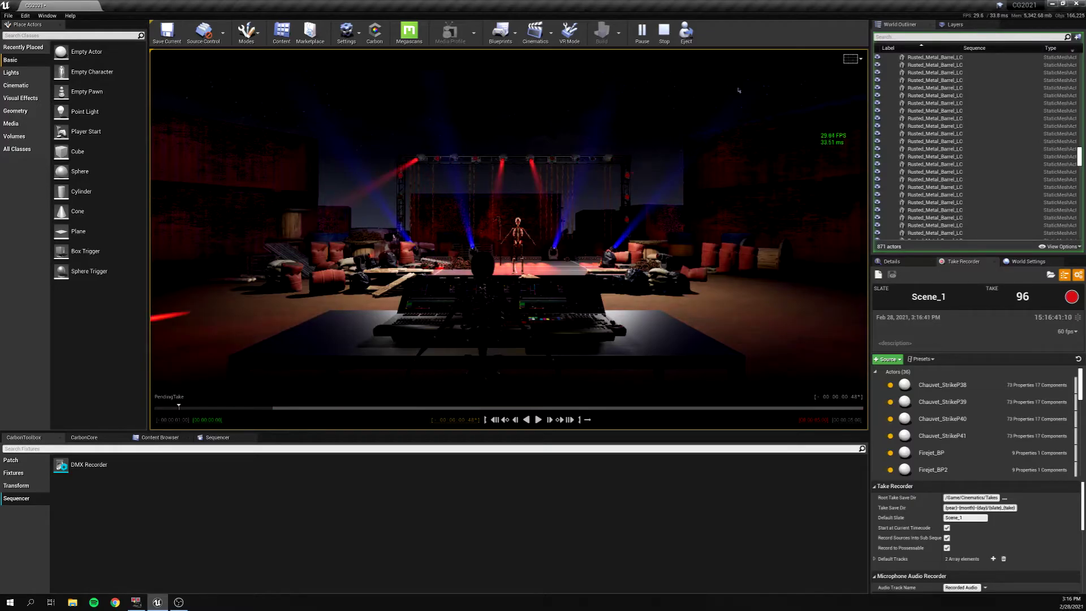
- Check the Art-Net channel values and the pending take in the Sequencer, and return to CarbonToolbox
left_click(92, 438)
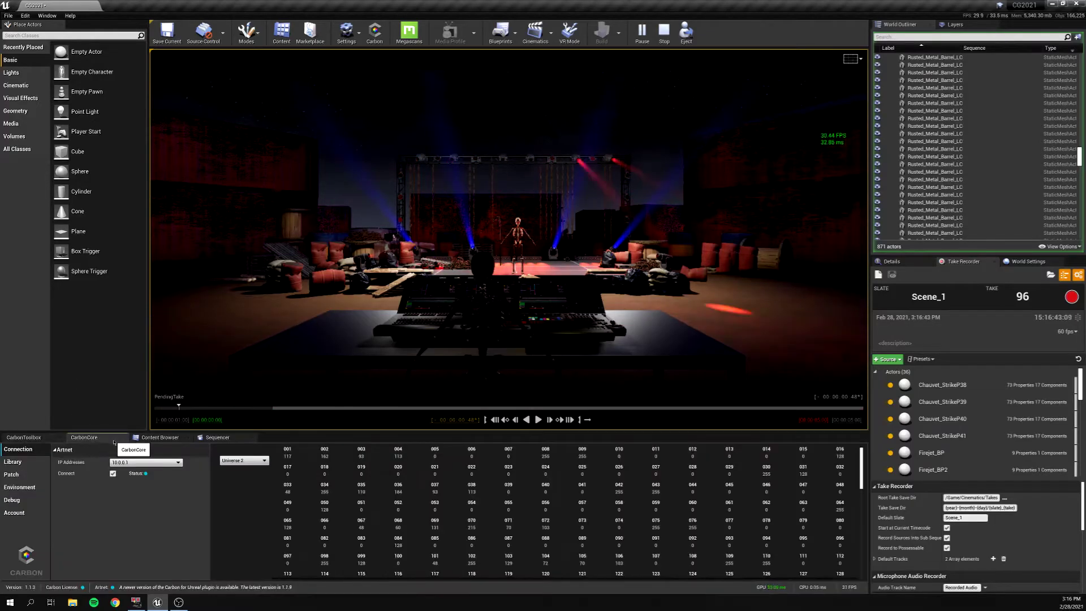
left_click(212, 437)
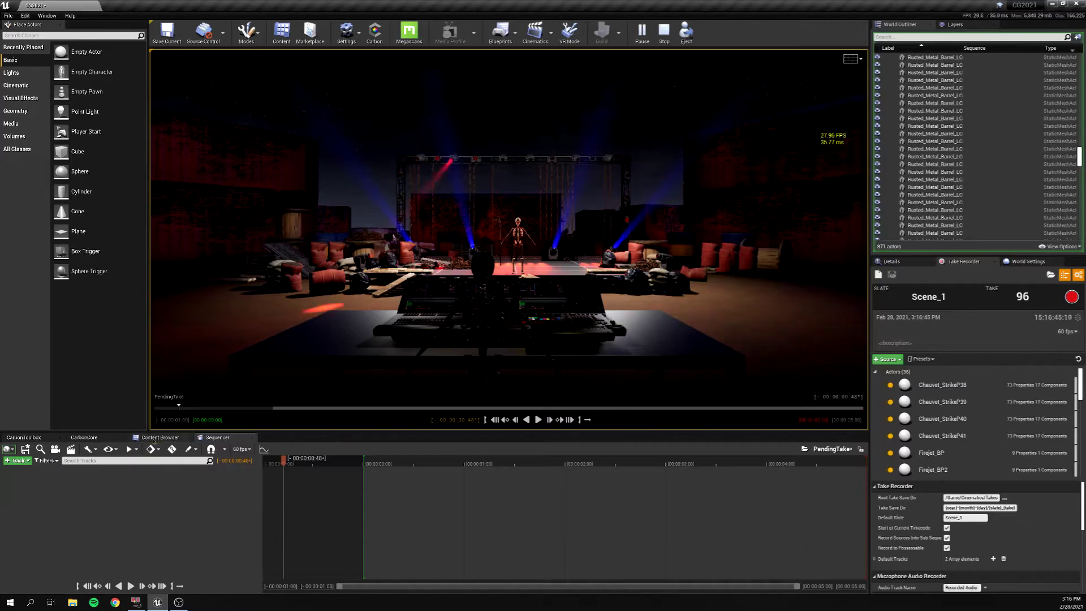
left_click(161, 437)
left_click(26, 437)
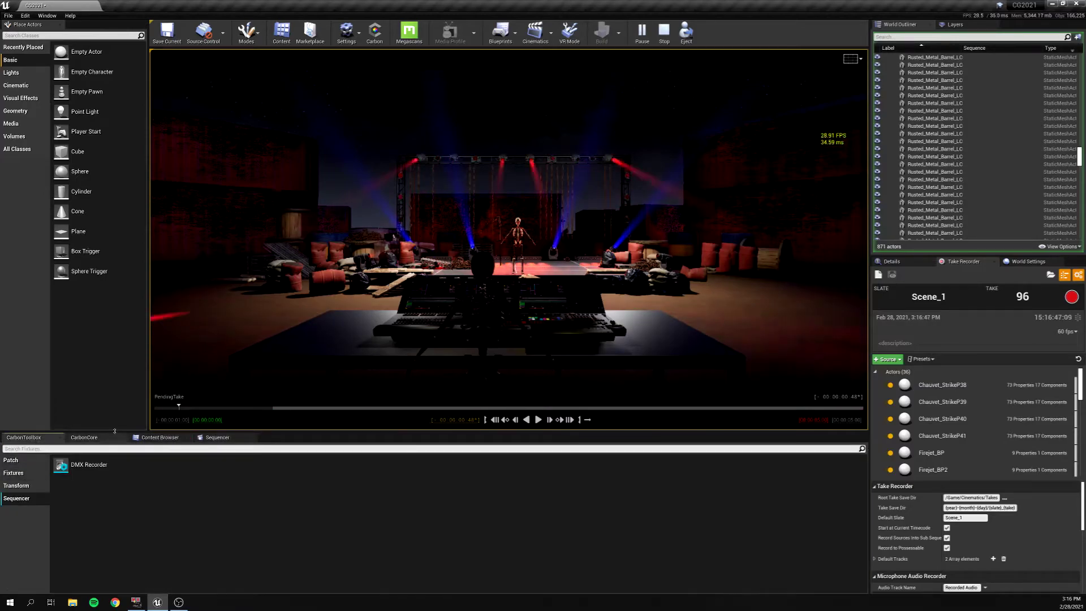
- Open the SpecialFX category of CarbonCore's library
left_click(91, 438)
left_click(17, 462)
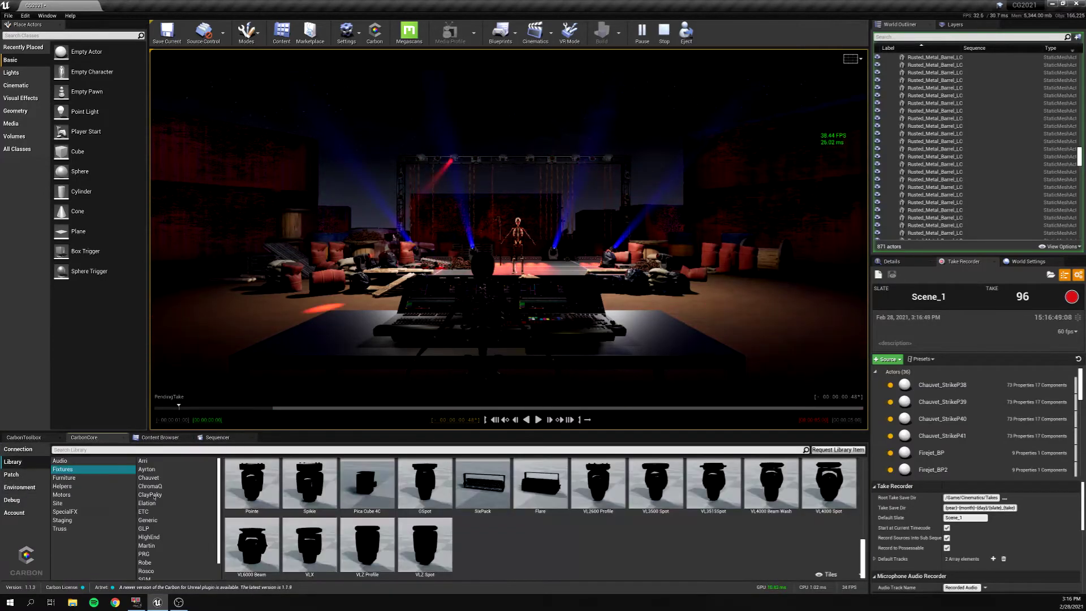
left_click(65, 512)
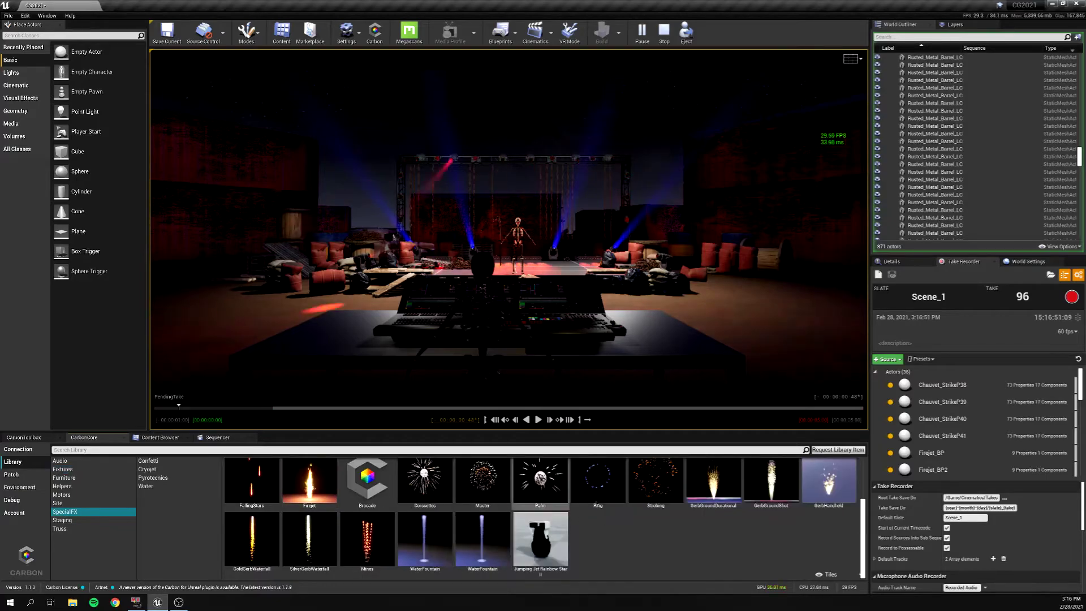